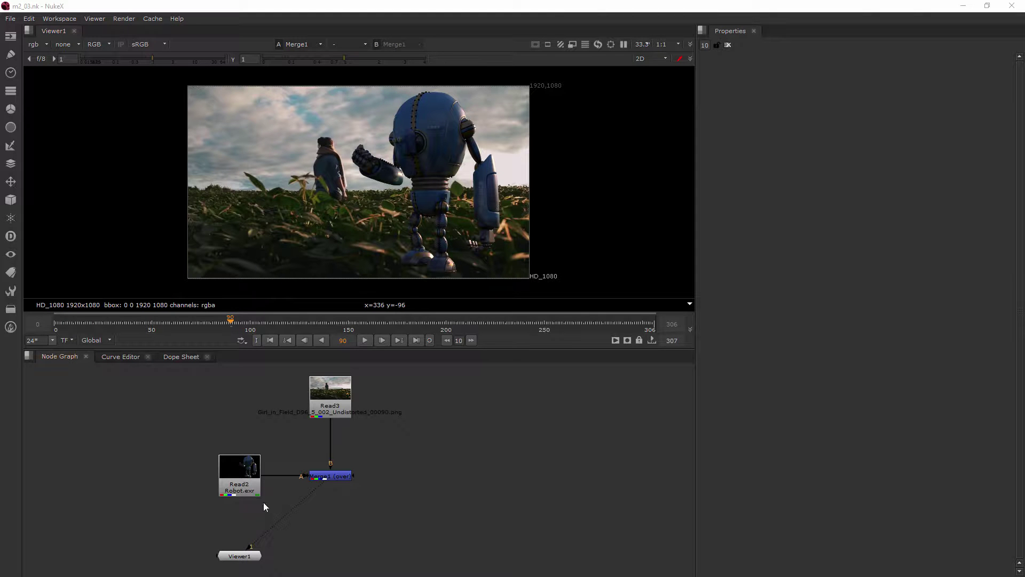
Step: Add a Shuffle node below the Robot.exr Read node, connect it to that Read node, and feed its output into the viewer
middle_click_drag(257, 514, 264, 460)
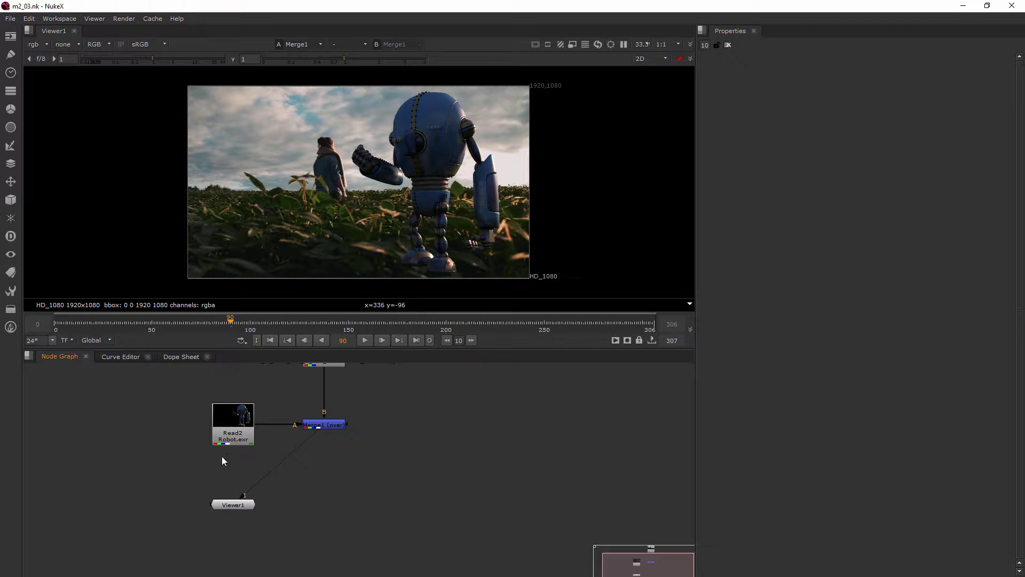
key("Tab")
type("shuffl")
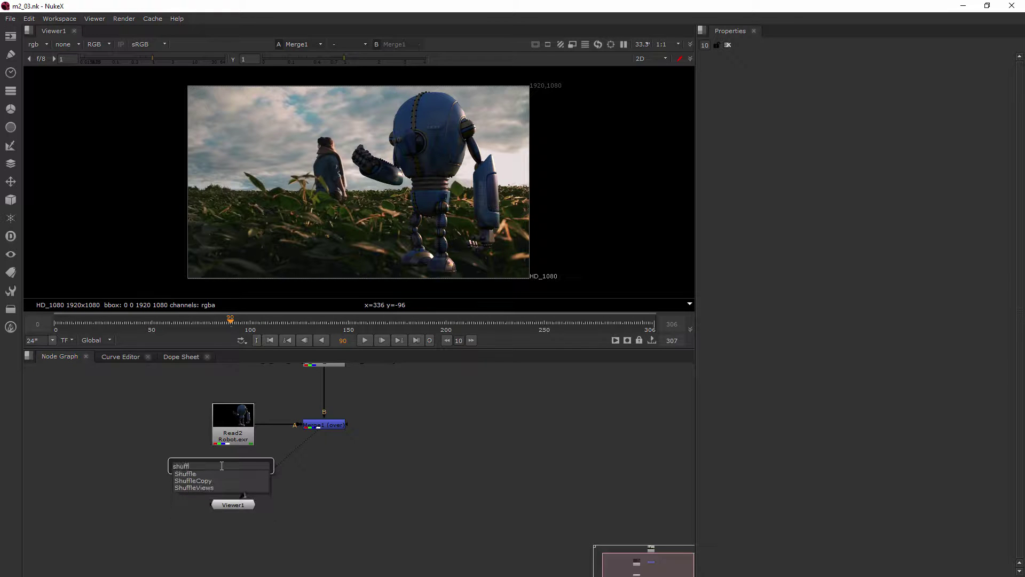
key("Return")
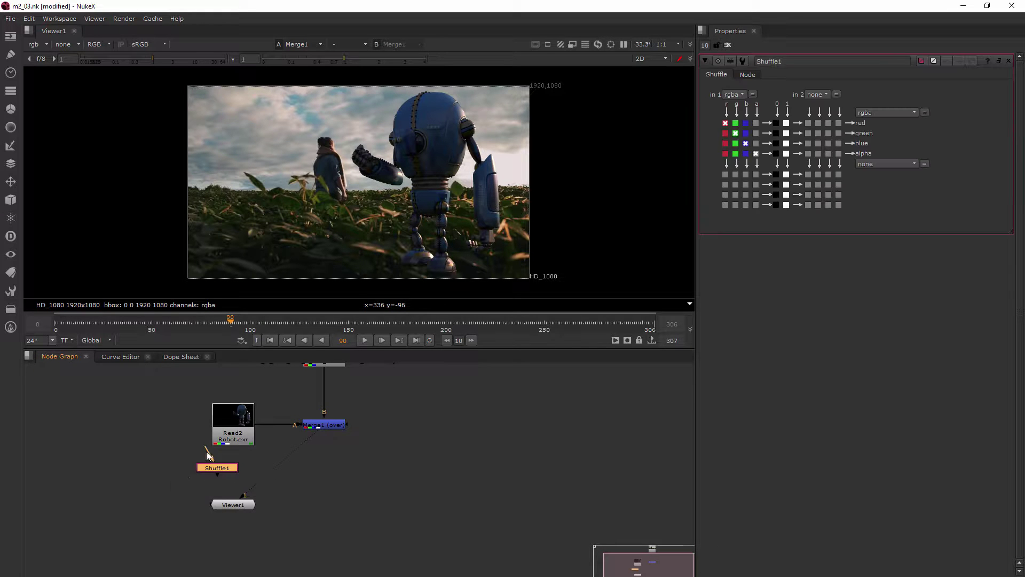
left_click_drag(222, 470, 242, 467)
left_click_drag(306, 438, 241, 467)
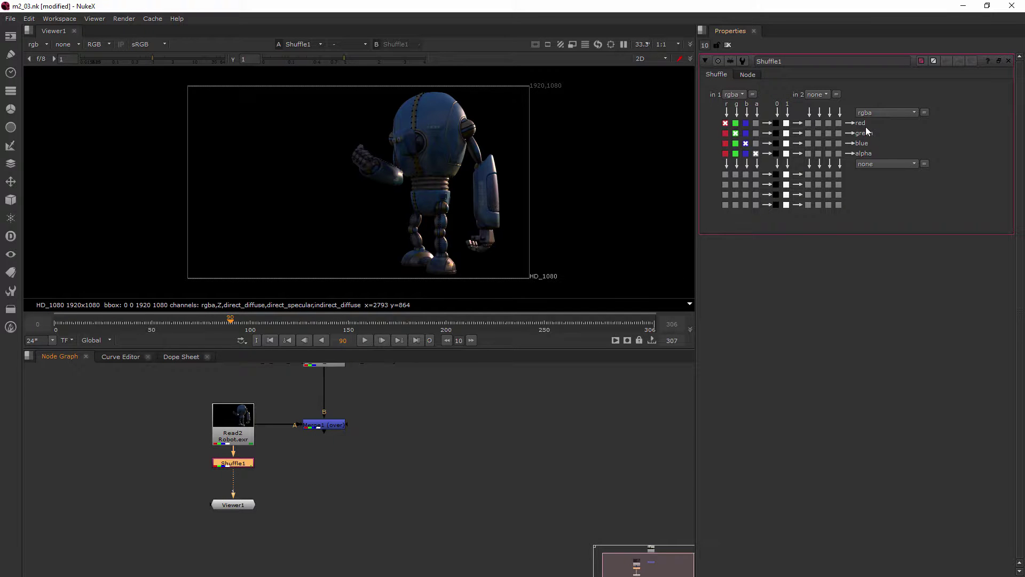
Step: Set the Shuffle node's red, green, blue and alpha outputs to 0 (black)
left_click(777, 123)
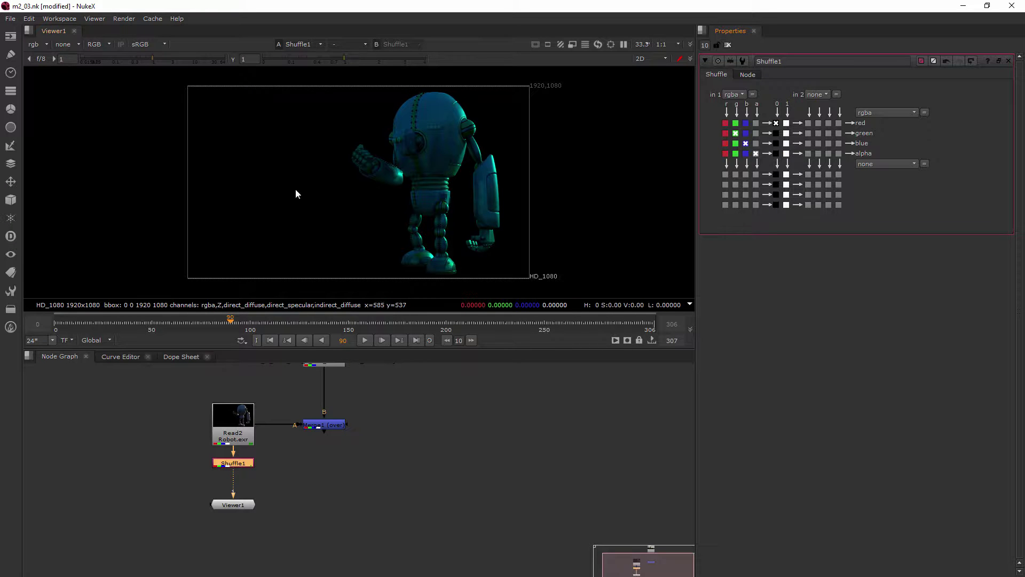
left_click(777, 133)
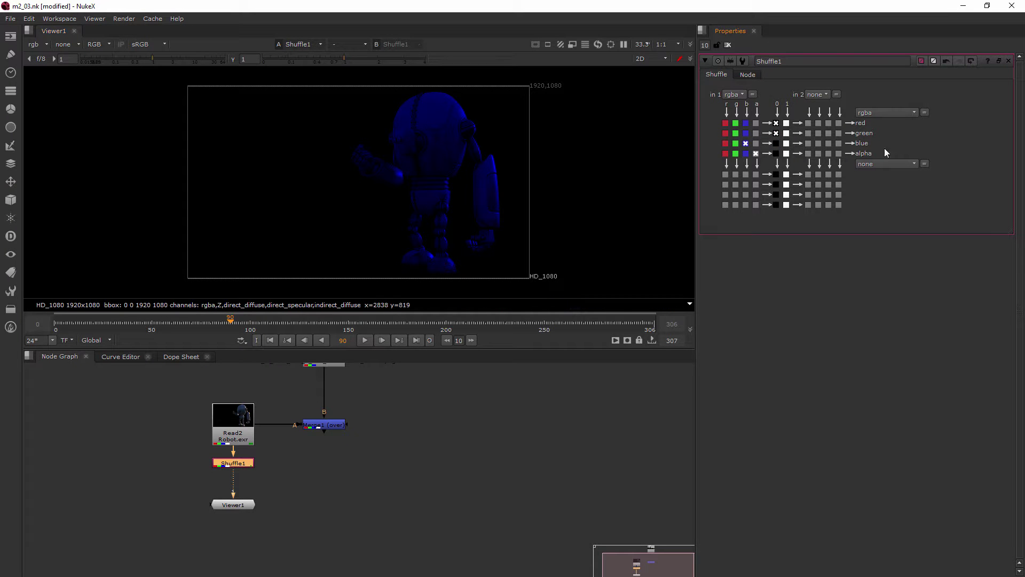
left_click(777, 144)
left_click(777, 153)
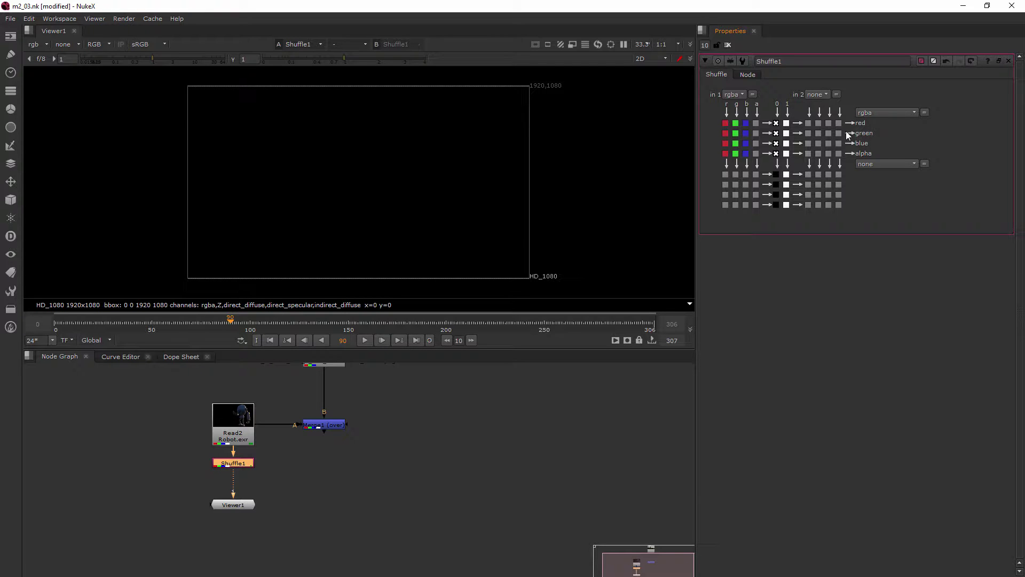
Step: Route the green input to the green output, view the green channel alone, and return the viewer to RGB
left_click(735, 133)
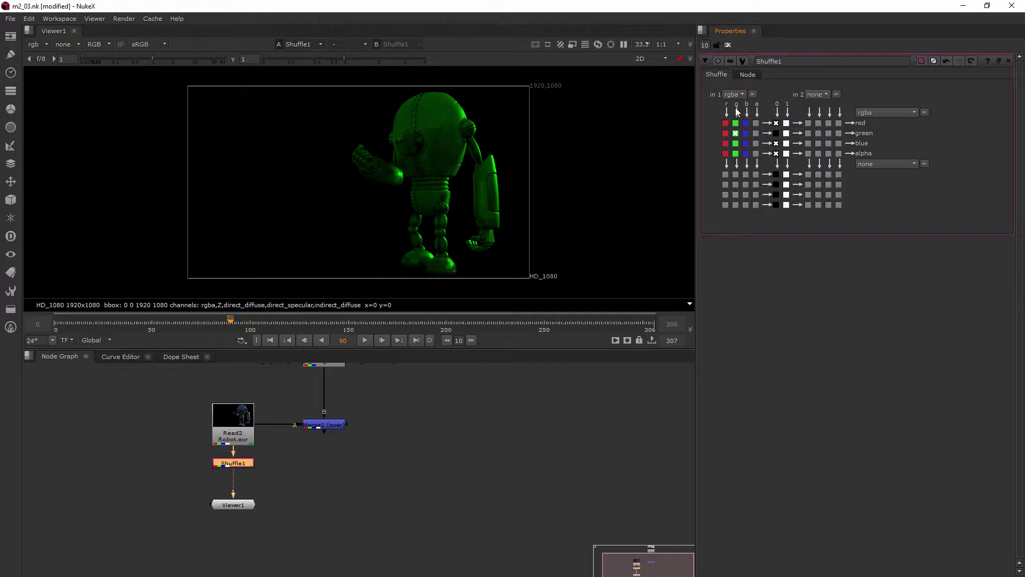
left_click(107, 44)
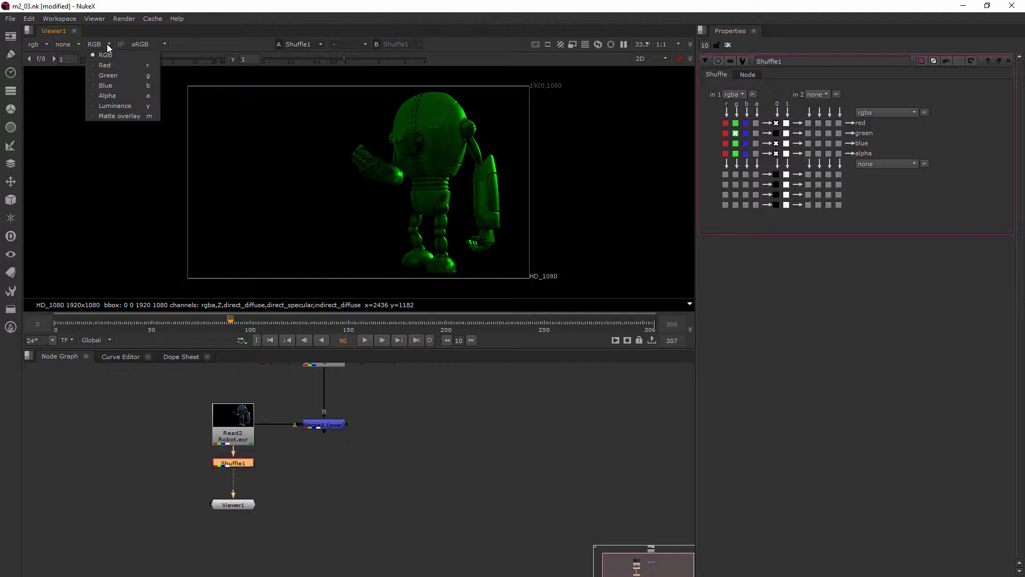
left_click(113, 78)
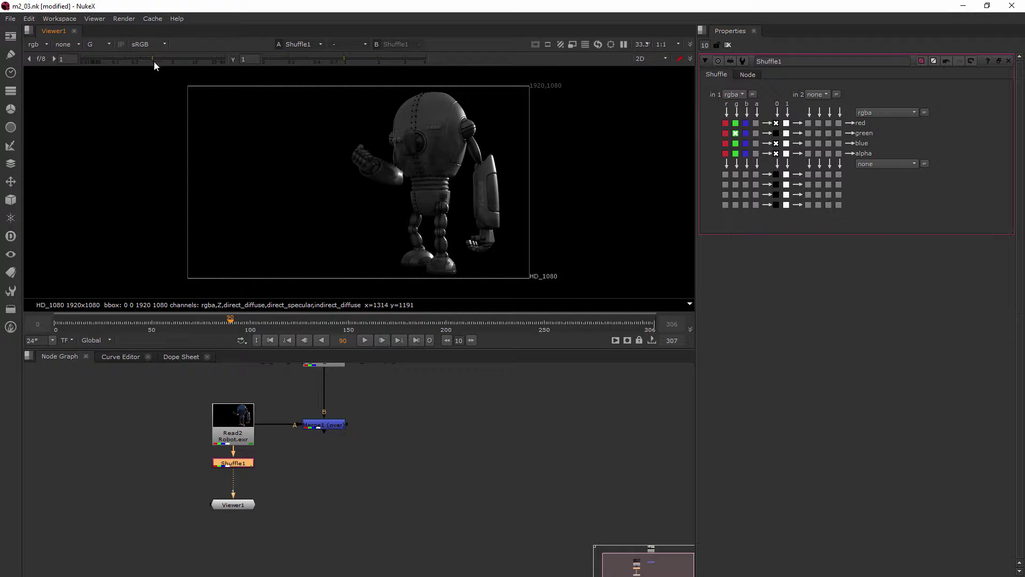
left_click(105, 44)
left_click(111, 55)
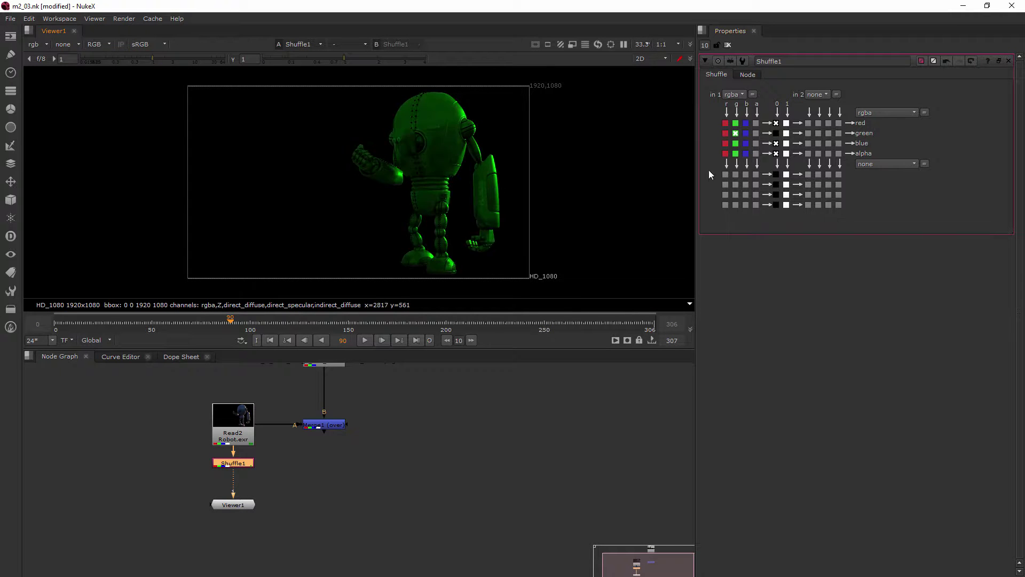
Step: Set the green output back to 0 and check the green channel alone before returning the viewer to RGB
left_click(776, 133)
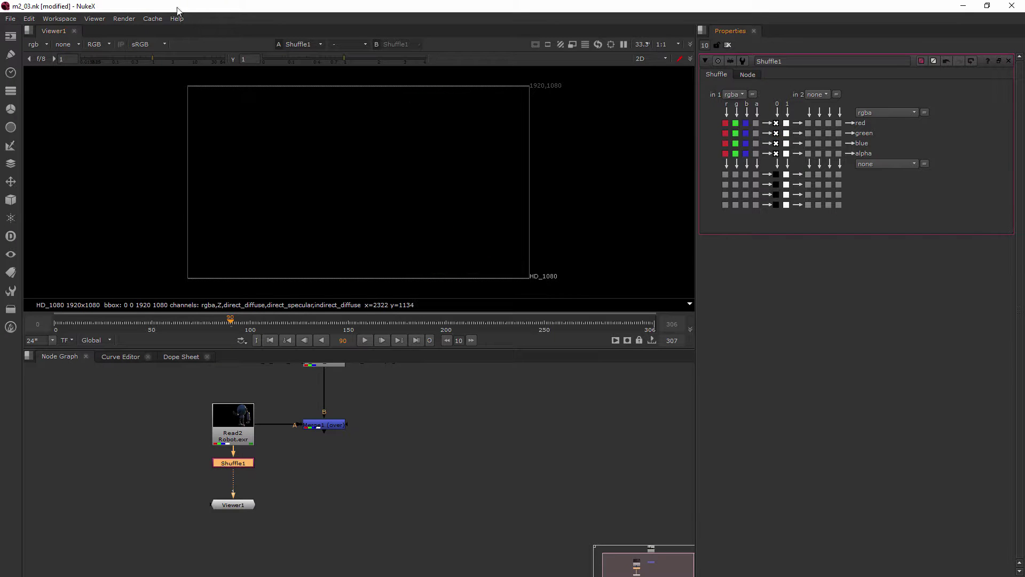
left_click(97, 44)
left_click(103, 78)
left_click(109, 44)
left_click(112, 55)
Step: Feed the blue output from the green input and switch its source to the red input
left_click(737, 143)
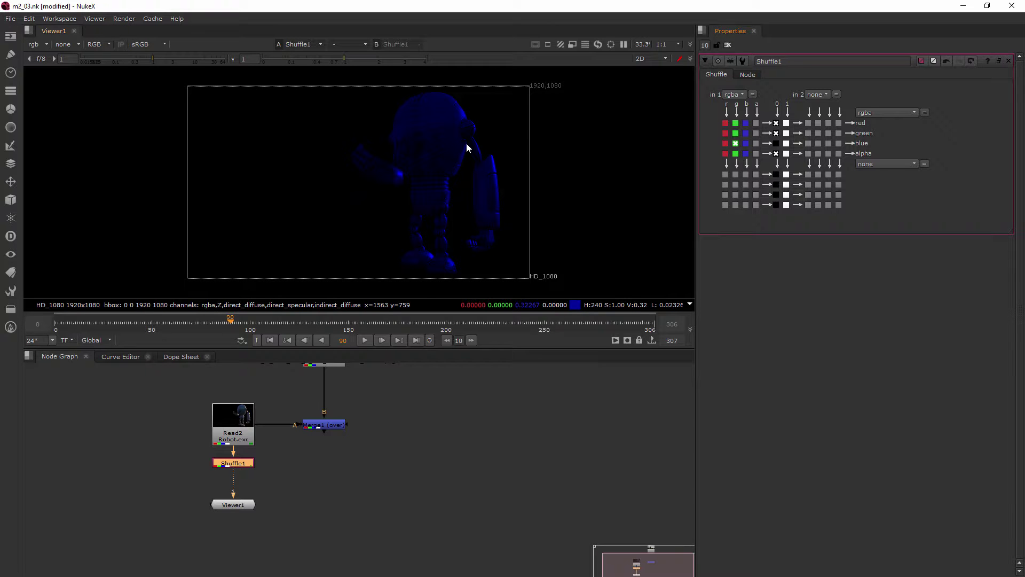
left_click(725, 143)
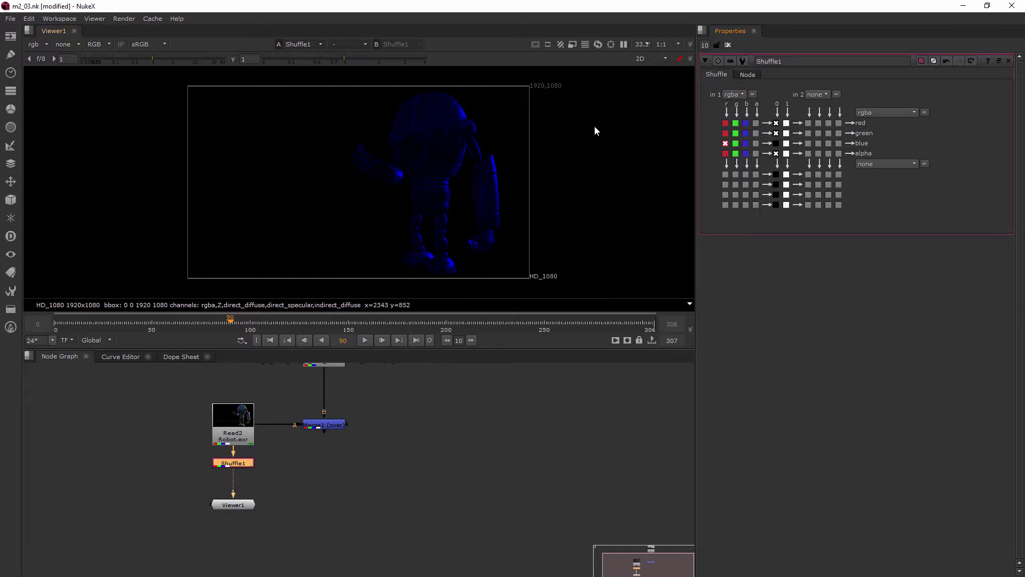
left_click(725, 144)
Step: Reset all of the Shuffle node's knobs to their defaults
left_click(744, 94)
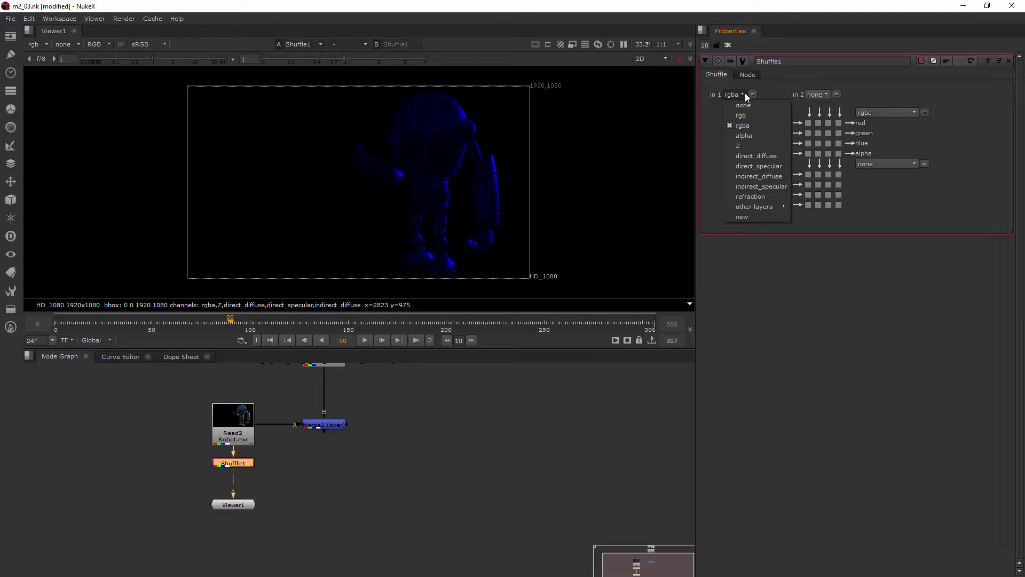
left_click(786, 98)
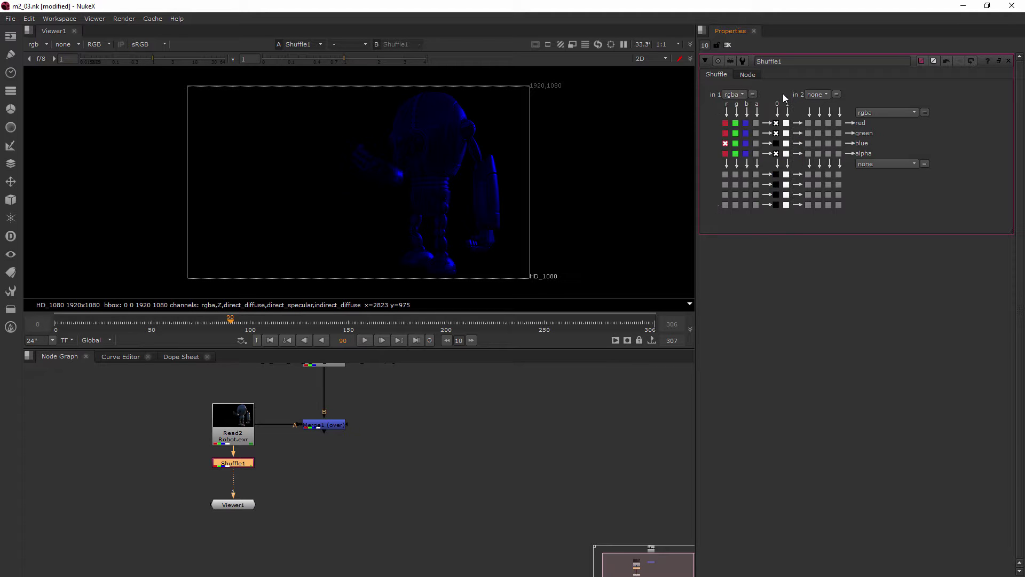
right_click(720, 73)
left_click(753, 109)
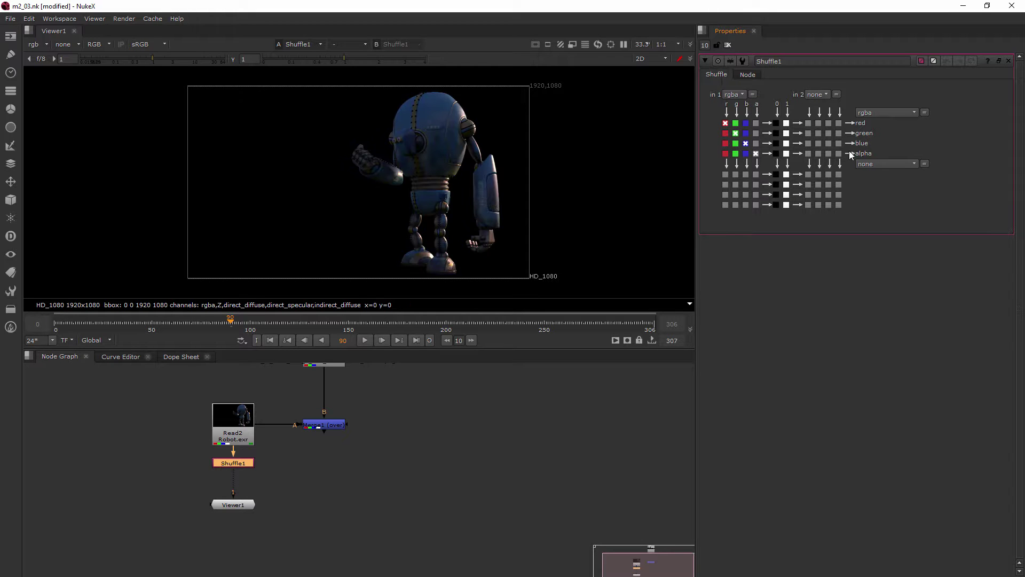
Step: Set the Shuffle node's in 1 layer to direct_diffuse and rename the node direct_diffuse
left_click(743, 95)
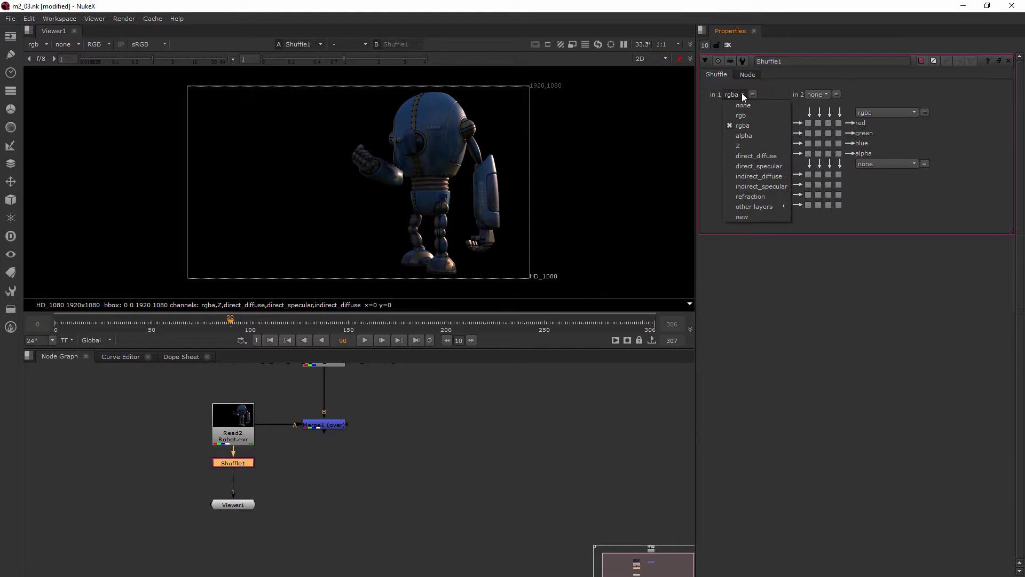
left_click(763, 155)
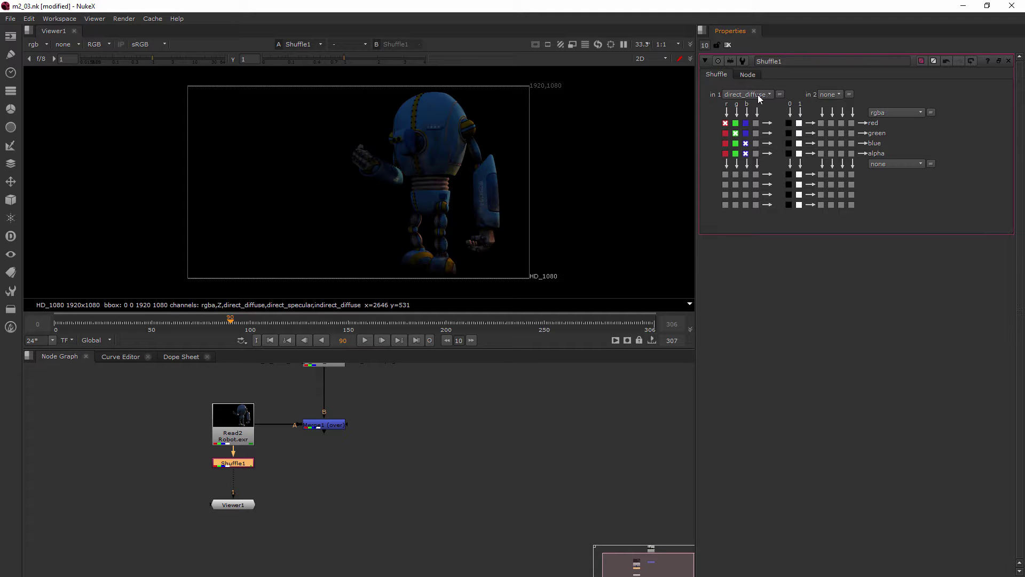
left_click(760, 60)
double_click(760, 61)
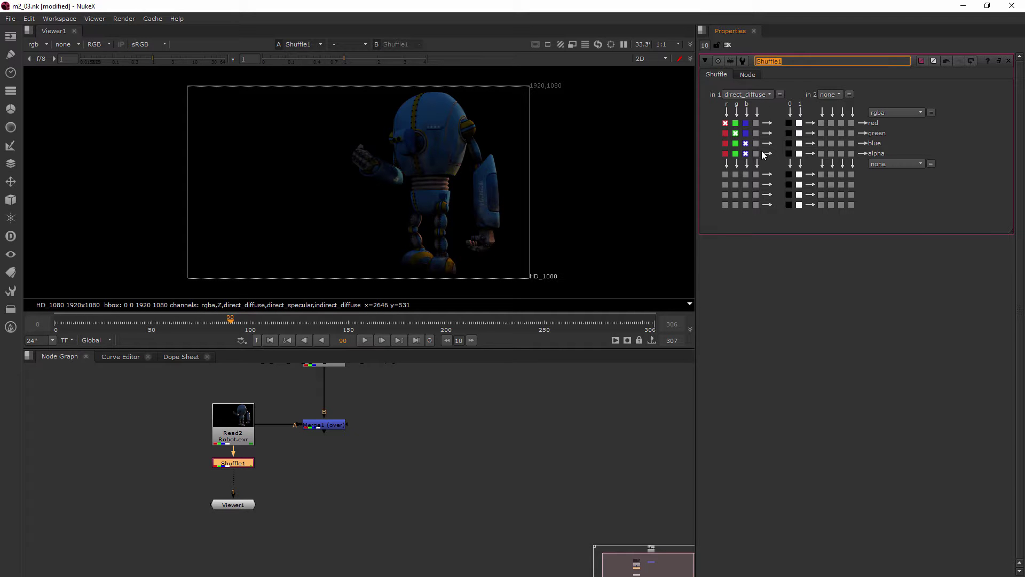
type("direct_diffuse")
left_click(247, 457)
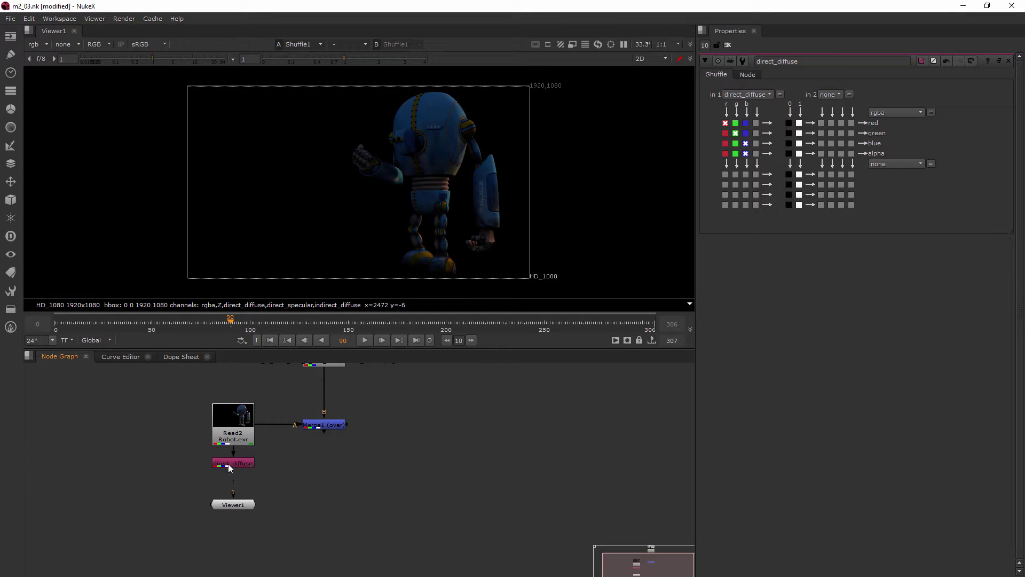
Step: Offset the direct_diffuse node to the side, add an elbow dot to its input wire below the Read node, and align the viewer beneath it
left_click_drag(235, 469, 292, 467)
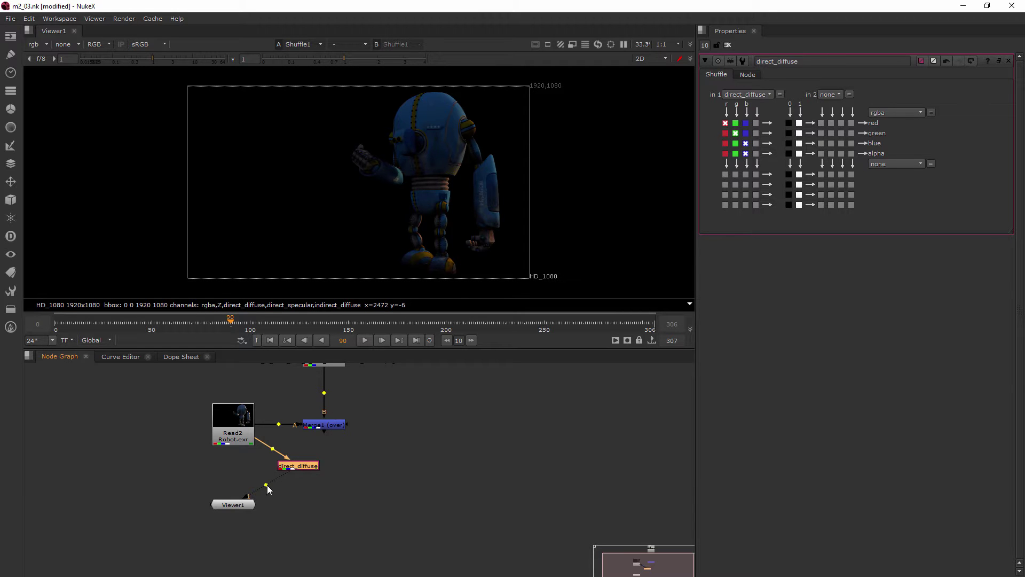
left_click(271, 450)
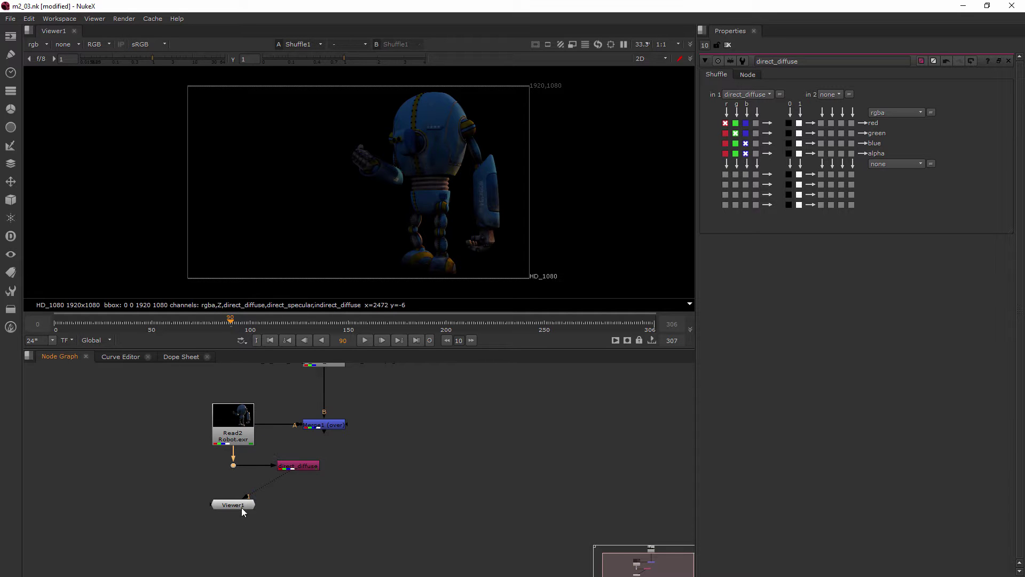
left_click_drag(242, 507, 307, 522)
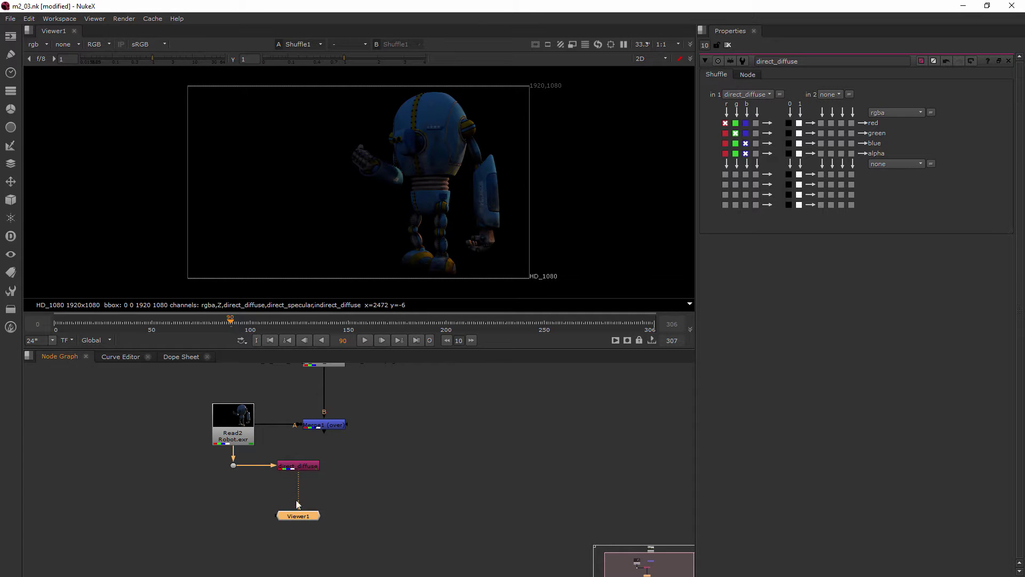
left_click(759, 94)
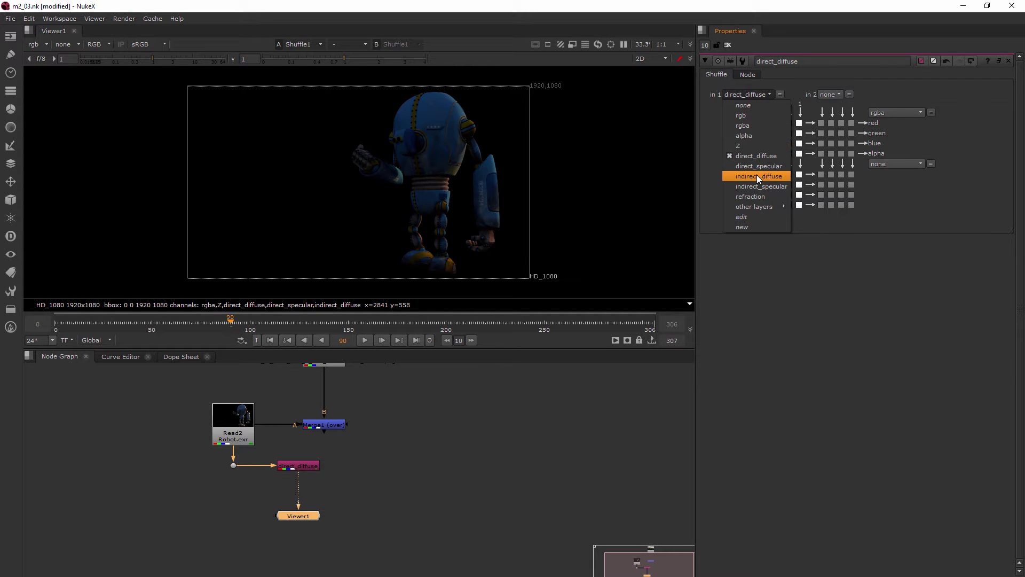
mouse_move(745, 205)
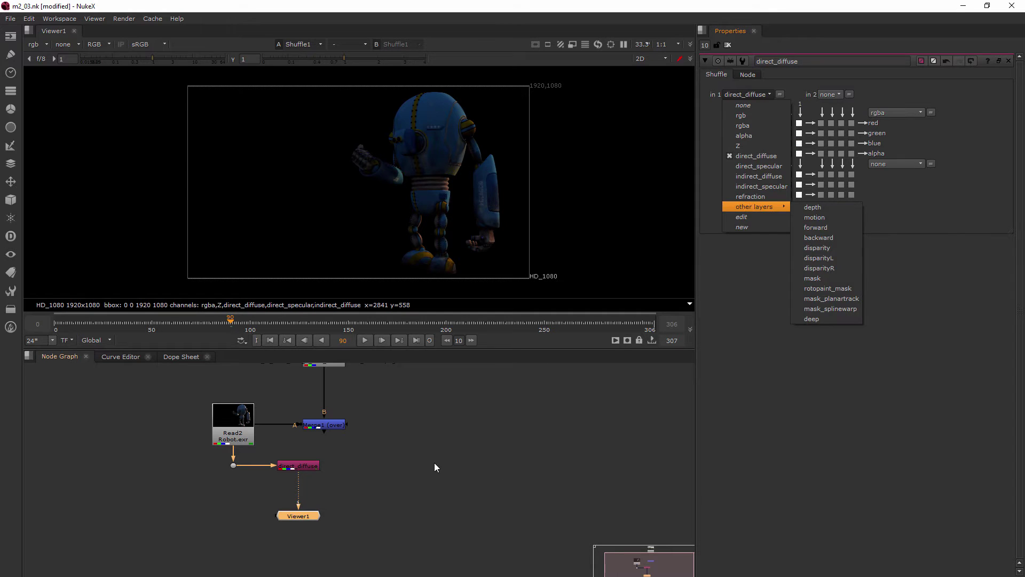
left_click(307, 484)
Step: Add a second Shuffle node branched from the dot, place it below direct_diffuse with its own elbow dot, and view its output
left_click_drag(288, 520, 285, 543)
left_click(258, 501)
key("Tab")
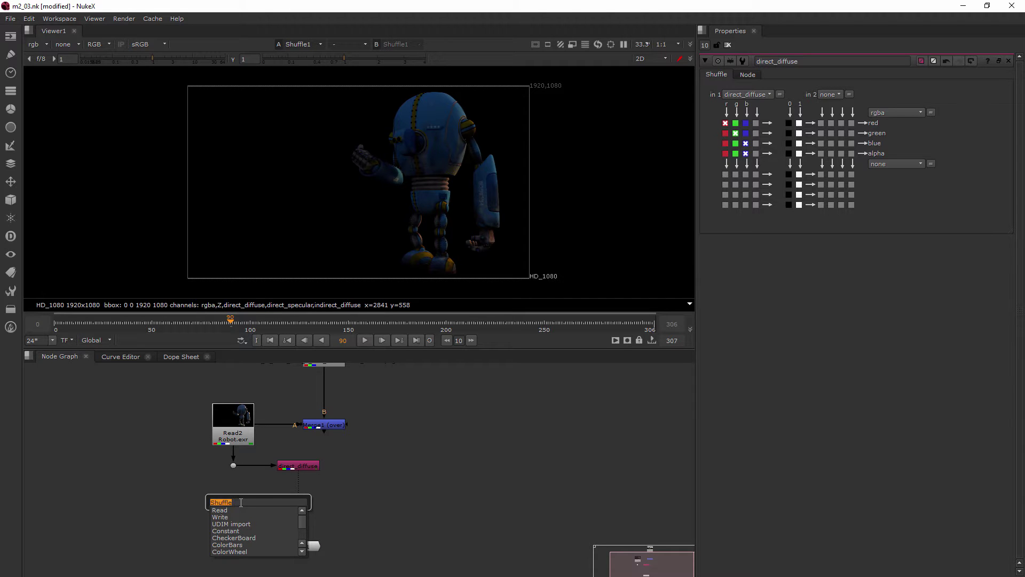
key("Return")
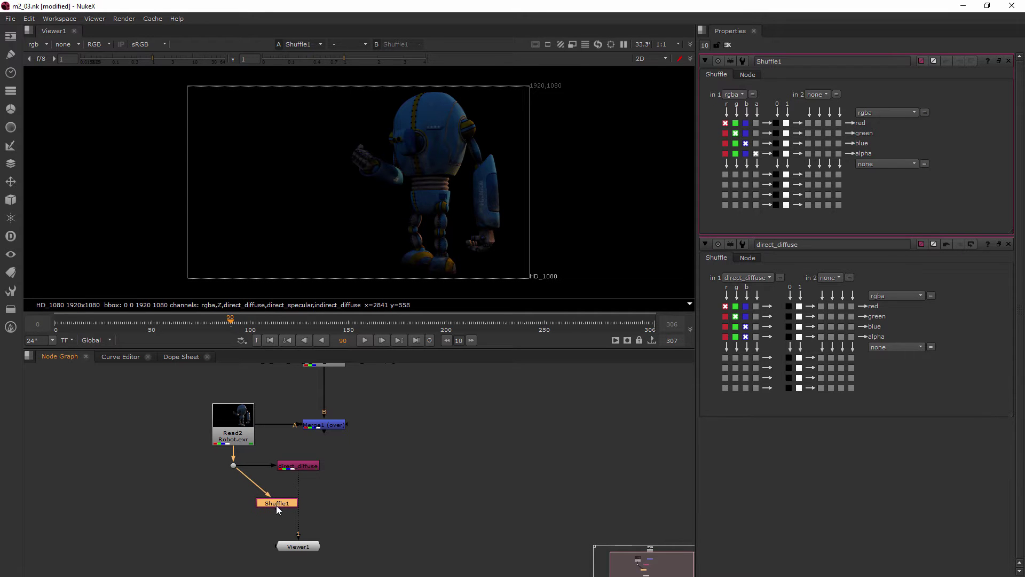
left_click(254, 483, "ctrl")
left_click_drag(238, 489, 308, 491)
key("1")
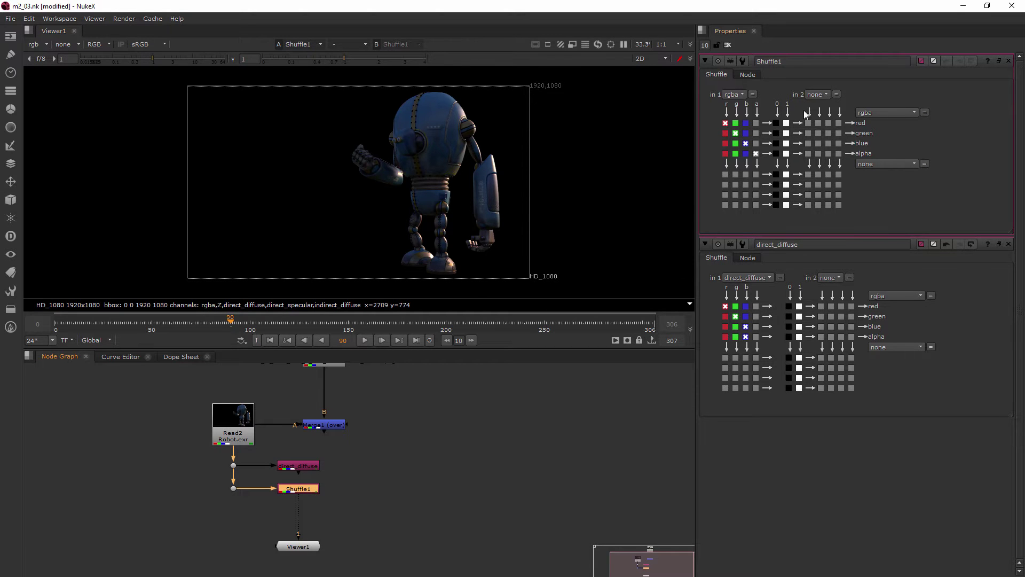
Step: Set the second Shuffle node's in 1 layer to direct_specular and rename the node direct_specular
left_click(733, 95)
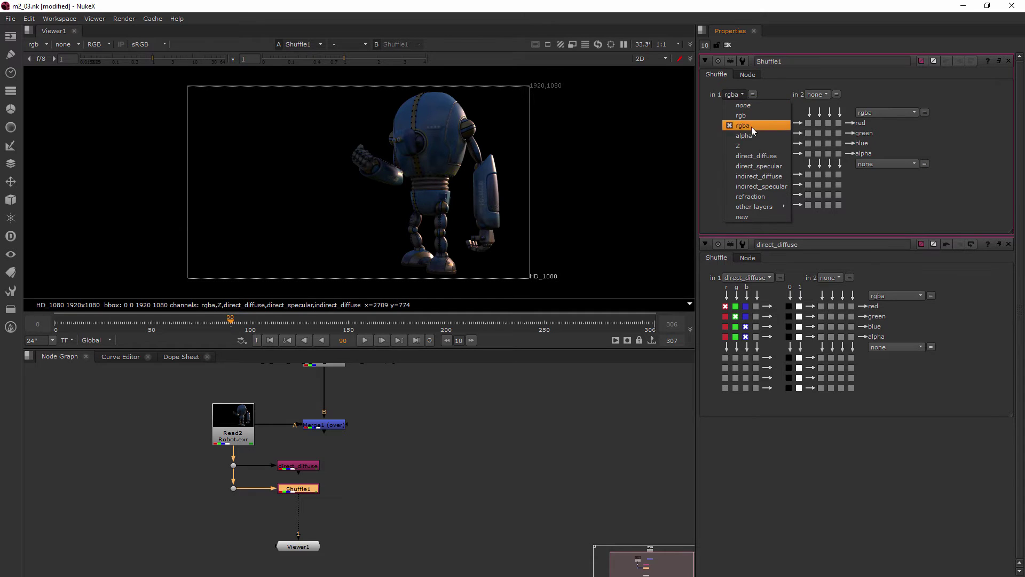
left_click(758, 166)
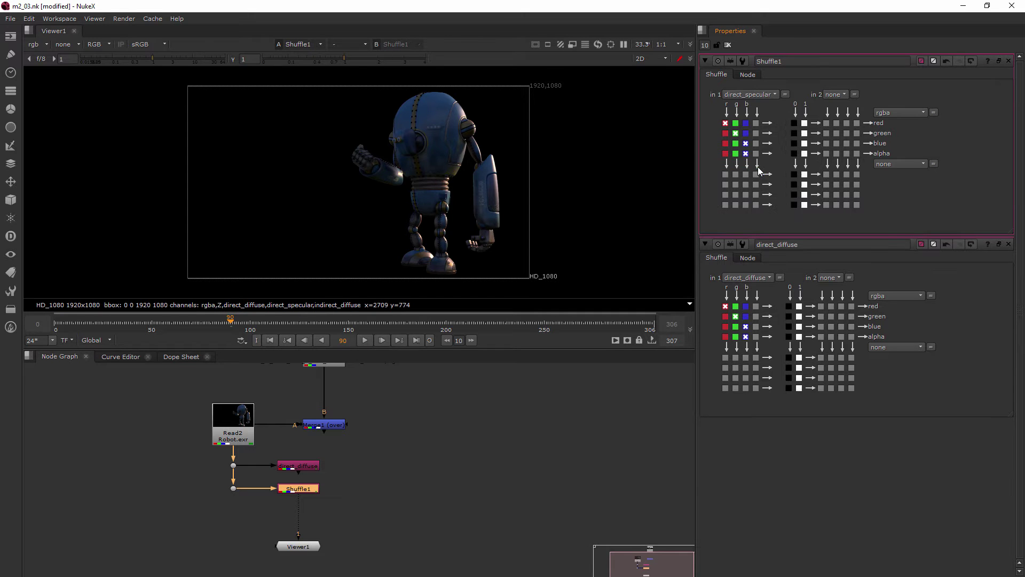
double_click(789, 60)
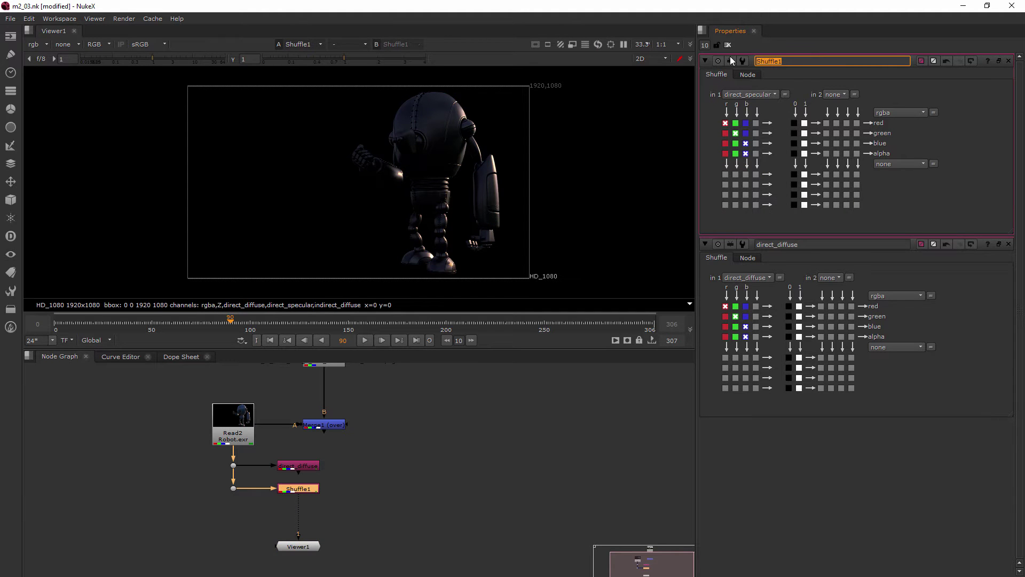
type("direct_specular")
key("Return")
Step: Add a third Shuffle node connected to the lower dot, place it below direct_specular, and feed its output into the viewer
middle_click_drag(389, 479, 393, 374)
left_click_drag(311, 445, 316, 471)
left_click(358, 449)
key("Tab")
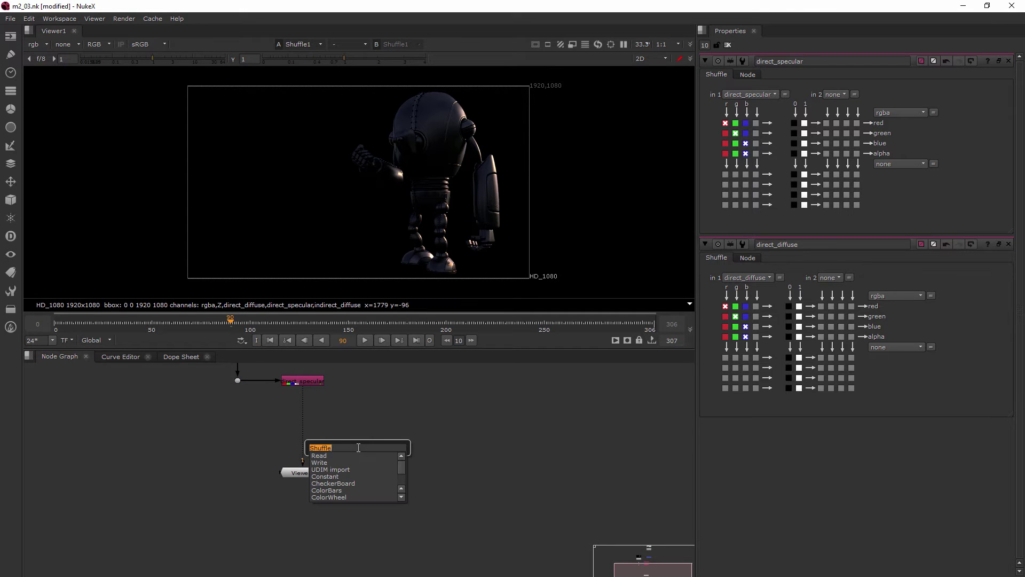
key("Return")
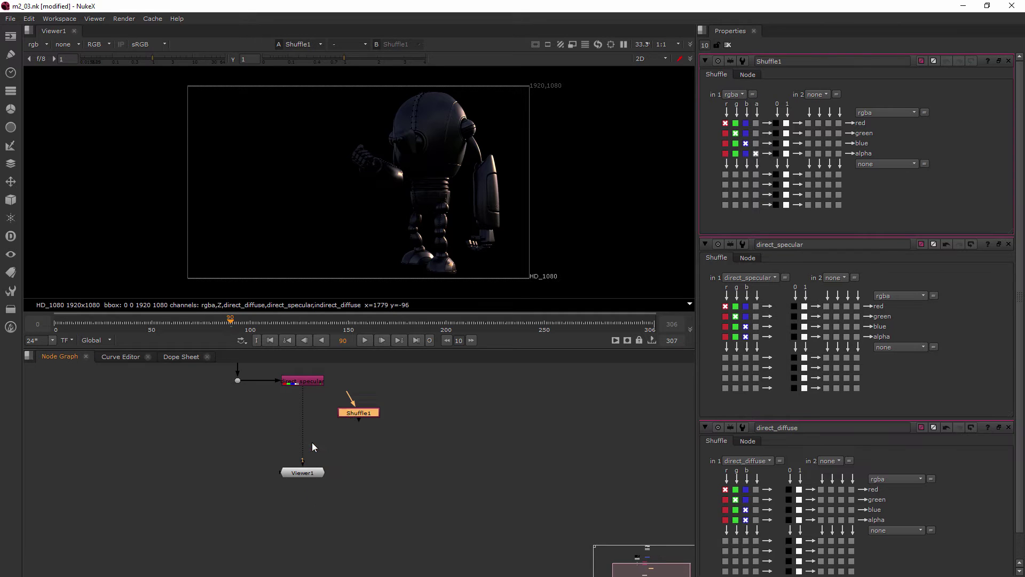
left_click_drag(349, 412, 238, 381)
left_click_drag(303, 422, 299, 421)
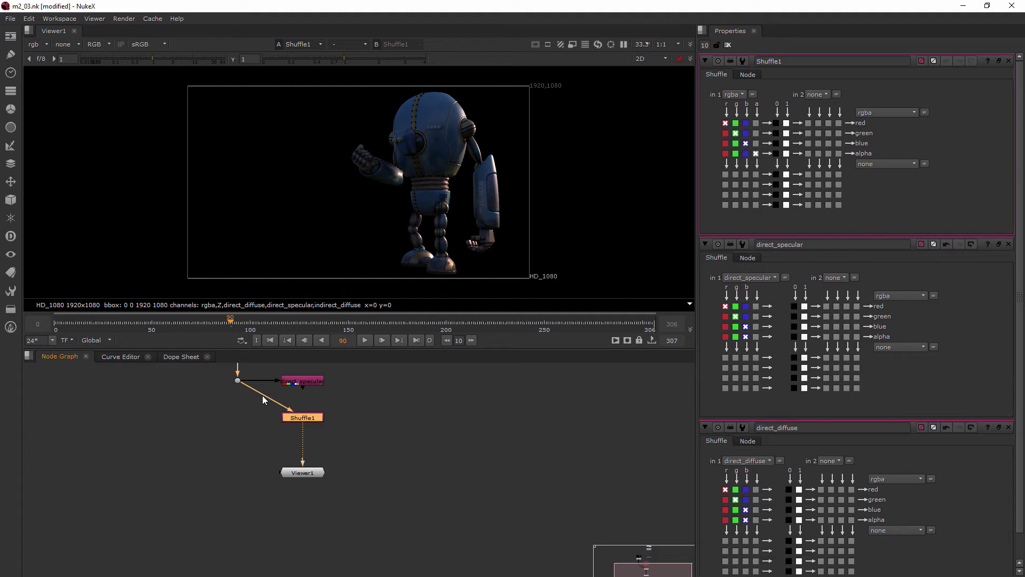
Step: Add an elbow dot to the third Shuffle's input wire, then configure and name that node for the indirect_diffuse layer
left_click_drag(266, 400, 242, 417, "ctrl")
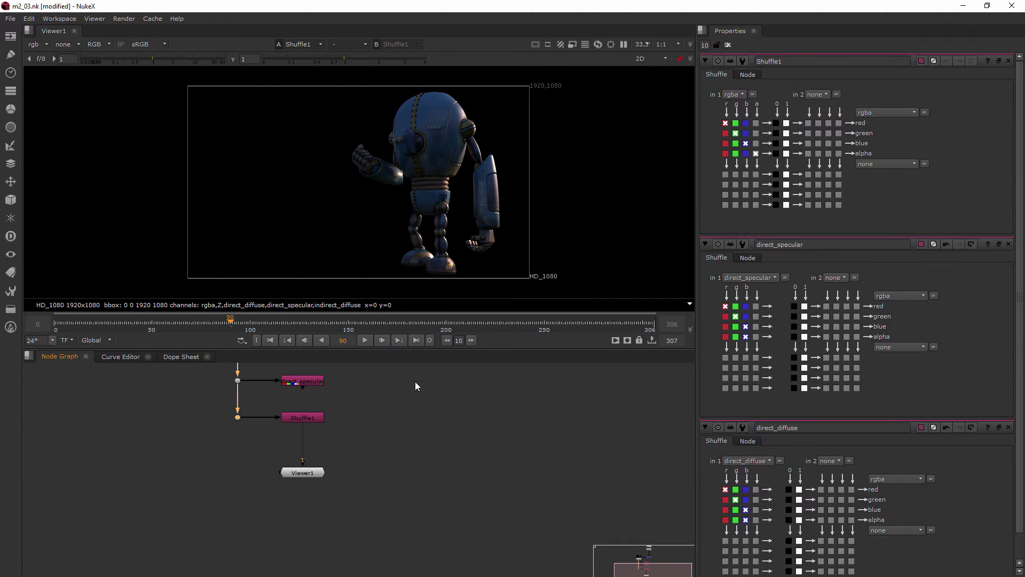
left_click(741, 94)
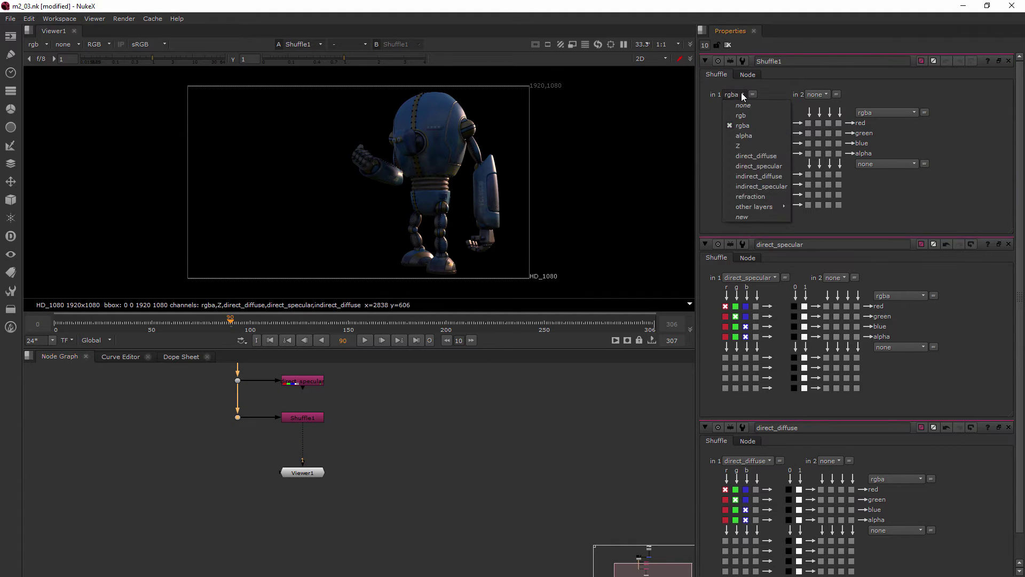
left_click(765, 176)
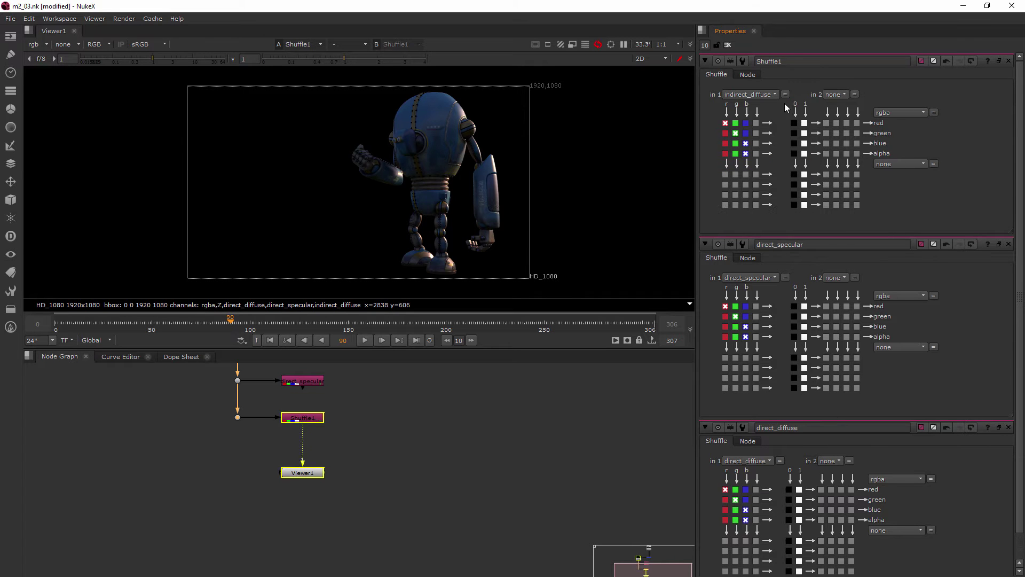
type("indi")
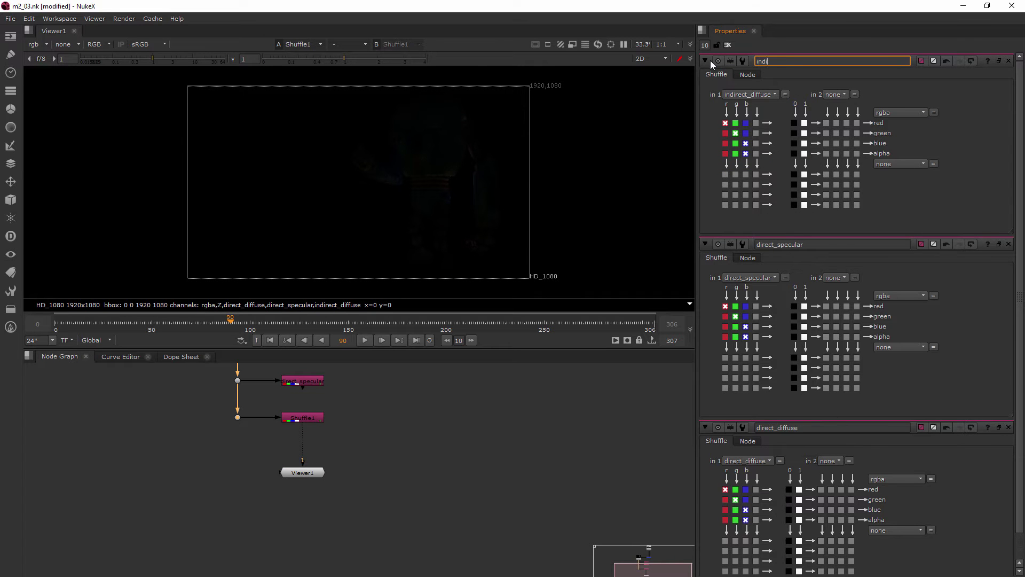
type("rect_diffuse")
left_click(299, 444)
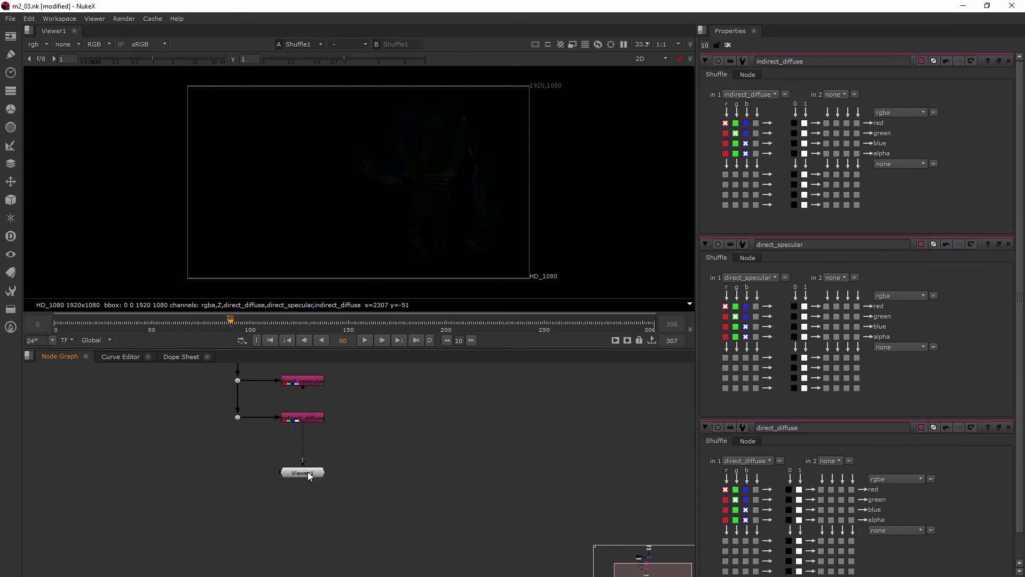
Step: Add a fourth Shuffle node below indirect_diffuse, branched from the lowest dot with its own elbow dot, and feed it into the viewer
left_click_drag(308, 474, 309, 492)
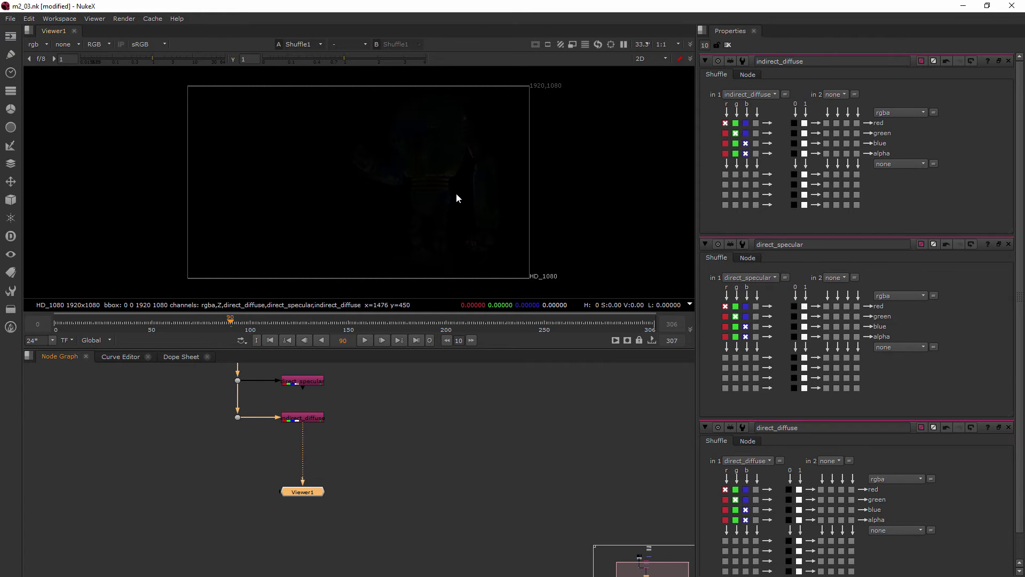
left_click(352, 459)
key("Tab")
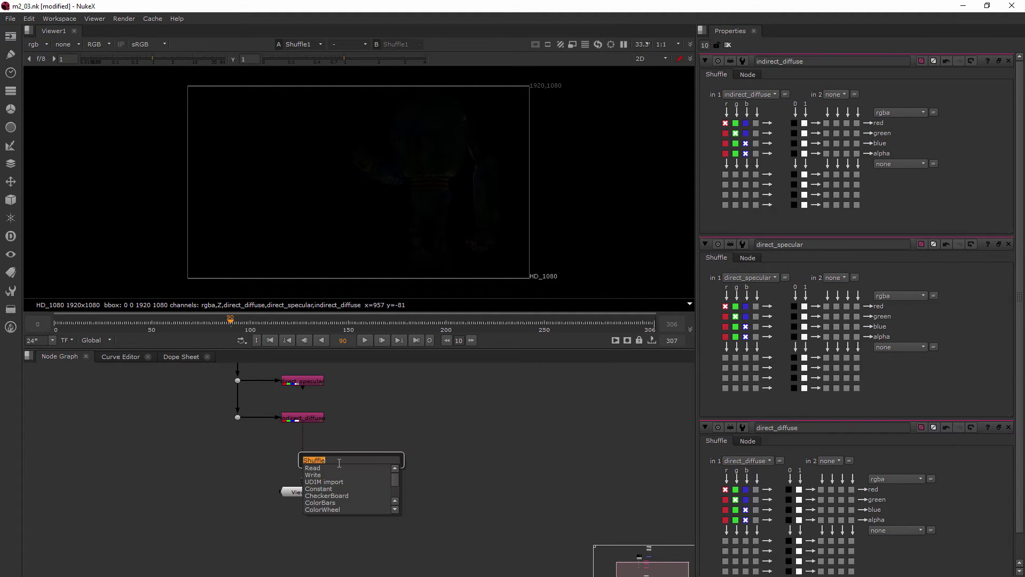
key("Return")
left_click_drag(351, 461, 238, 417)
left_click_drag(269, 457, 238, 455)
left_click(293, 457)
Step: Set the fourth Shuffle node's in 1 layer to indirect_specular and rename the node indirect_specular
left_click(745, 93)
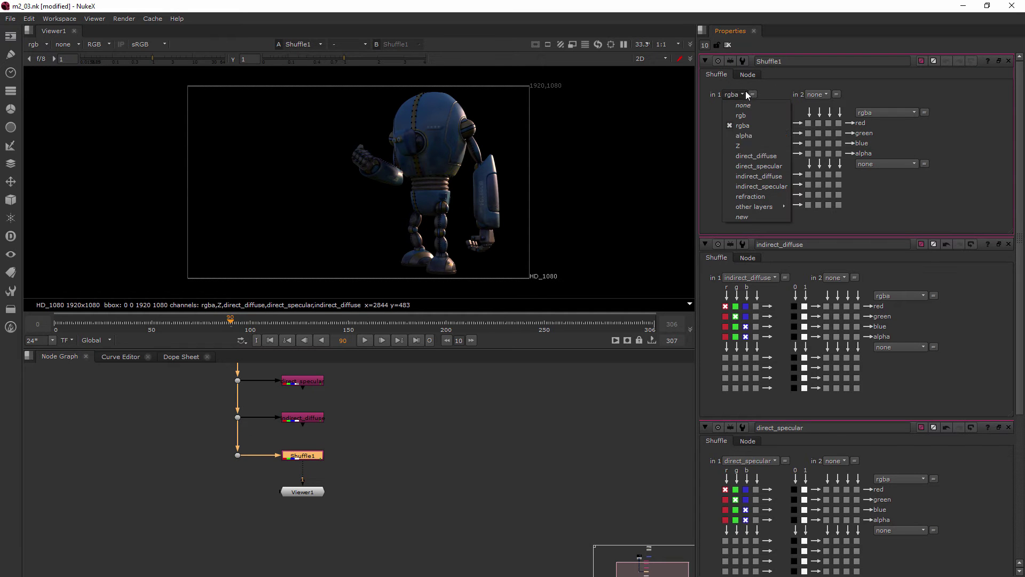
left_click(762, 180)
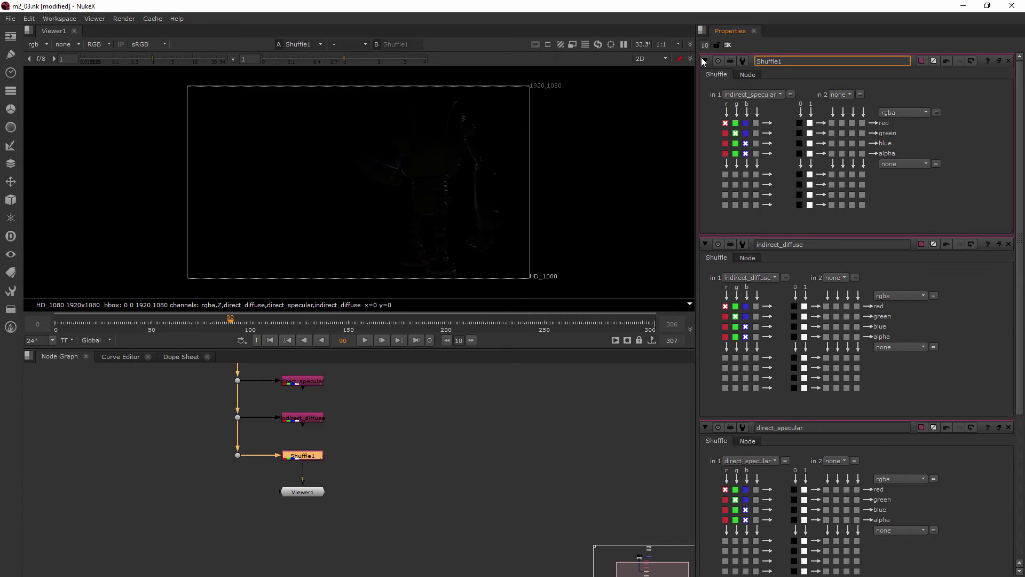
type("indirect_specular")
key("Delete")
key("Delete")
key("Delete")
key("Delete")
key("Delete")
key("Delete")
key("Delete")
key("Delete")
left_click(527, 442)
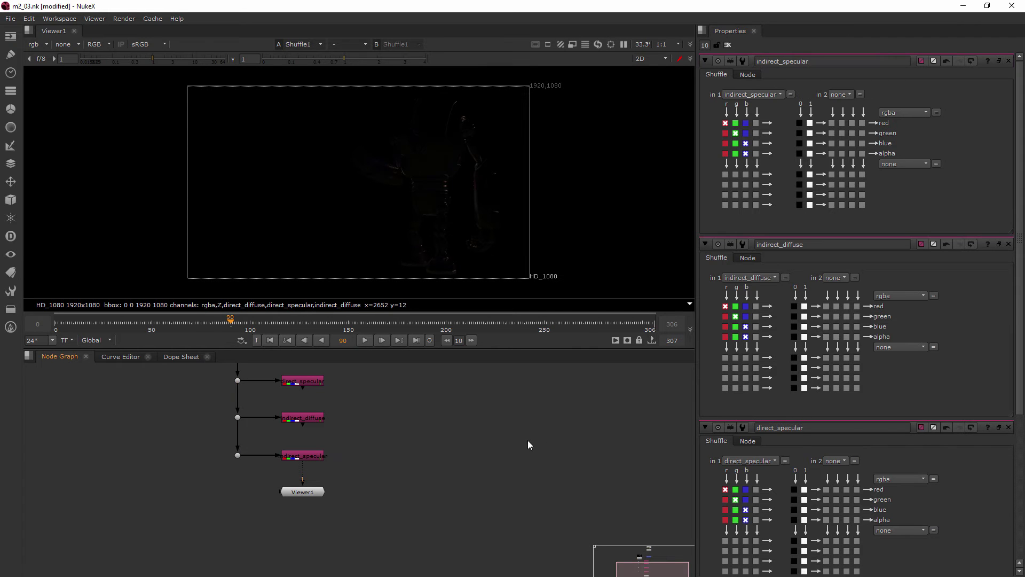
Step: Add a fifth Shuffle node below indirect_specular, branched from the lowest dot with its own elbow dot, and view its output
left_click(783, 93)
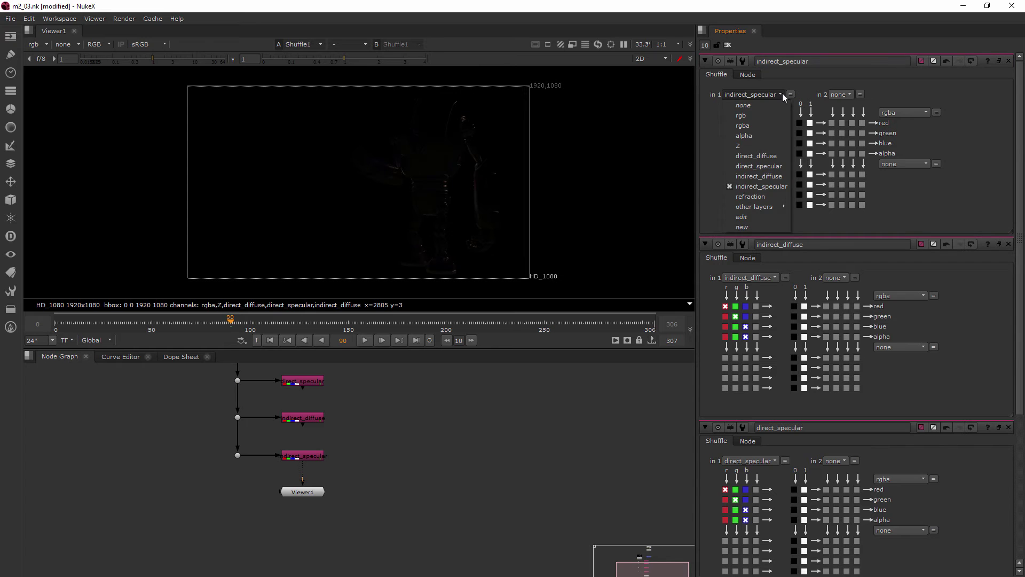
left_click(482, 399)
left_click_drag(311, 492, 311, 539)
left_click(367, 499)
key("Tab")
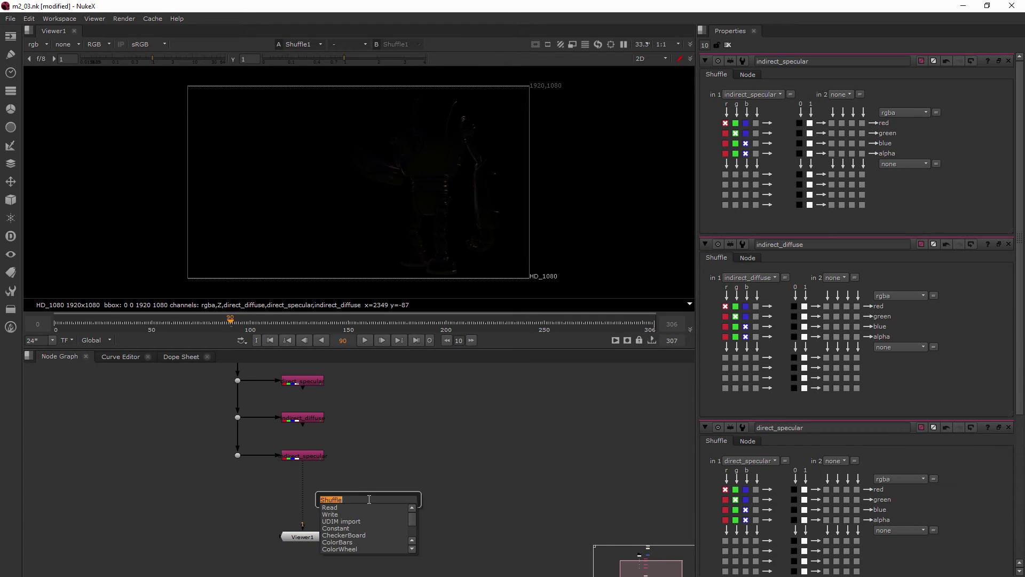
key("Return")
left_click_drag(359, 483, 242, 460)
left_click_drag(299, 476, 239, 488, "ctrl")
mouse_move(305, 469)
left_mouse_down()
mouse_move(364, 501)
mouse_move(303, 489)
left_mouse_up()
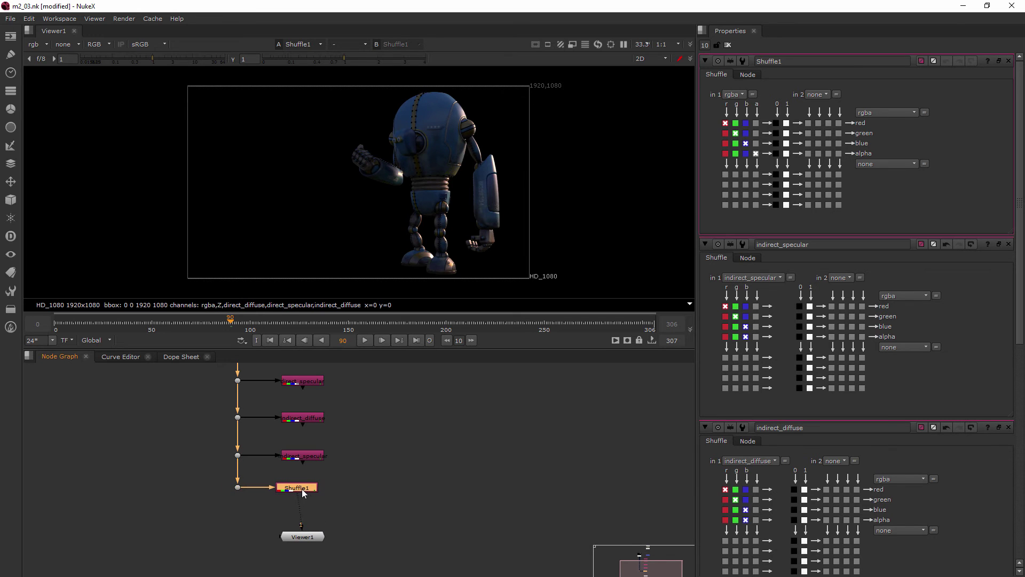
Step: Set the fifth Shuffle node's in 1 layer to refraction and rename the node refraction
left_click(733, 94)
left_click(756, 199)
left_click(800, 62)
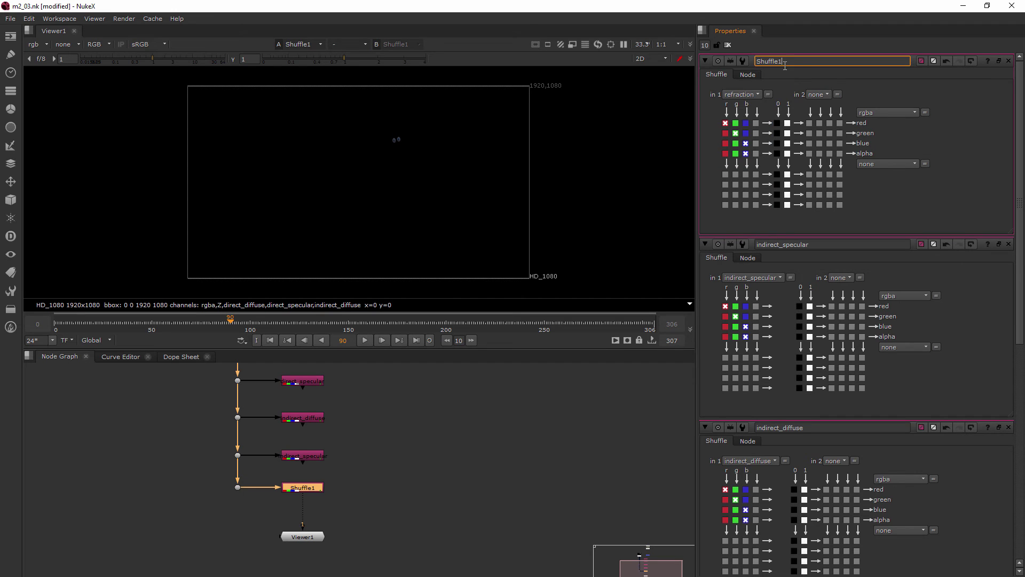
left_click_drag(784, 63, 753, 64)
type("refraction")
left_click(483, 457)
Step: Move the indirect_diffuse, indirect_specular and refraction nodes up together with their dots, closer to direct_specular
scroll(394, 447, "down", 1)
middle_click_drag(394, 447, 380, 504)
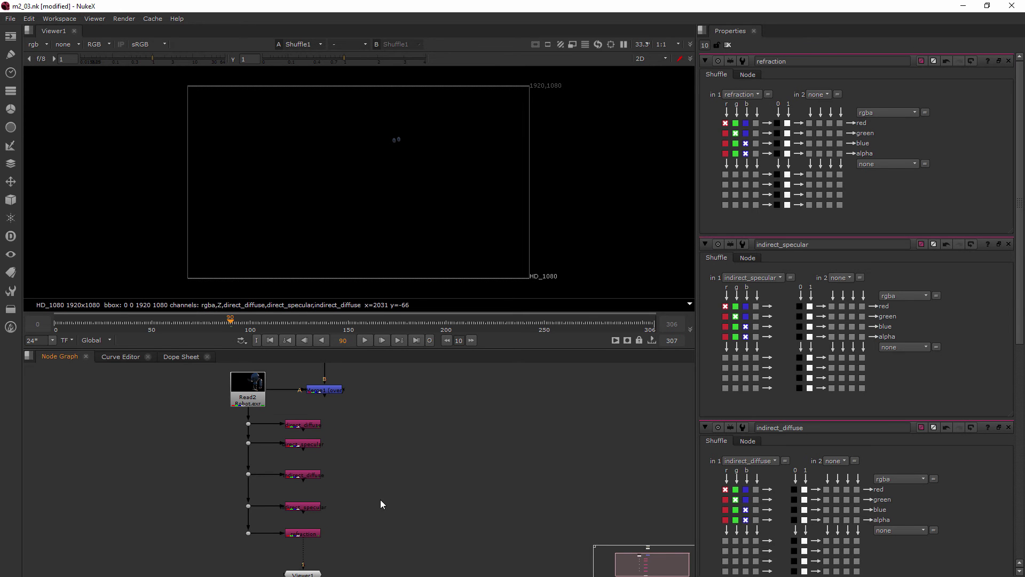
left_click_drag(351, 459, 246, 537)
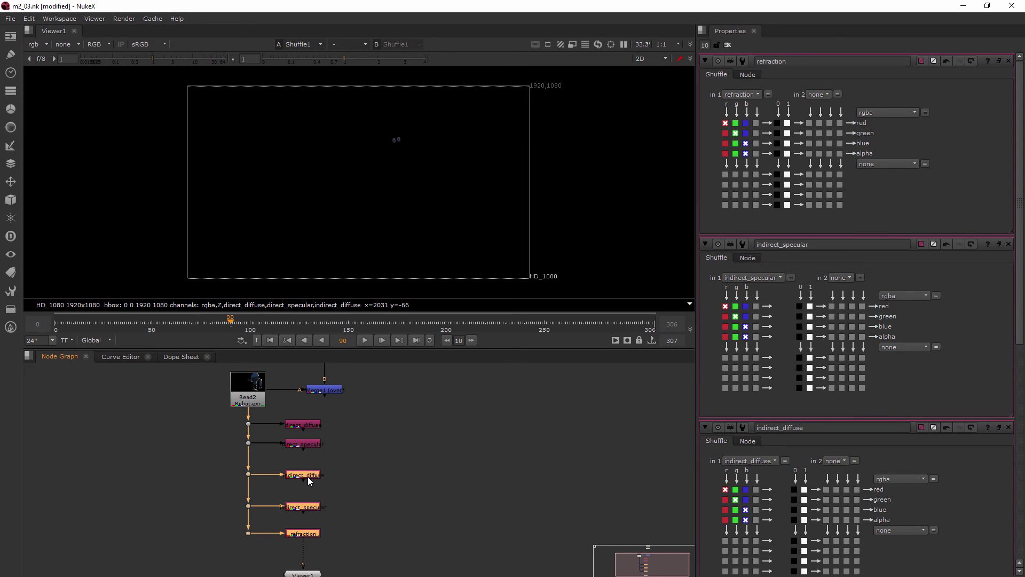
left_click_drag(308, 476, 308, 465)
left_click(329, 524)
Step: Place the viewer beside the Shuffle column, connect it to direct_specular, and check the viewer's list of available layers
left_click_drag(303, 573, 316, 444)
left_click(41, 43)
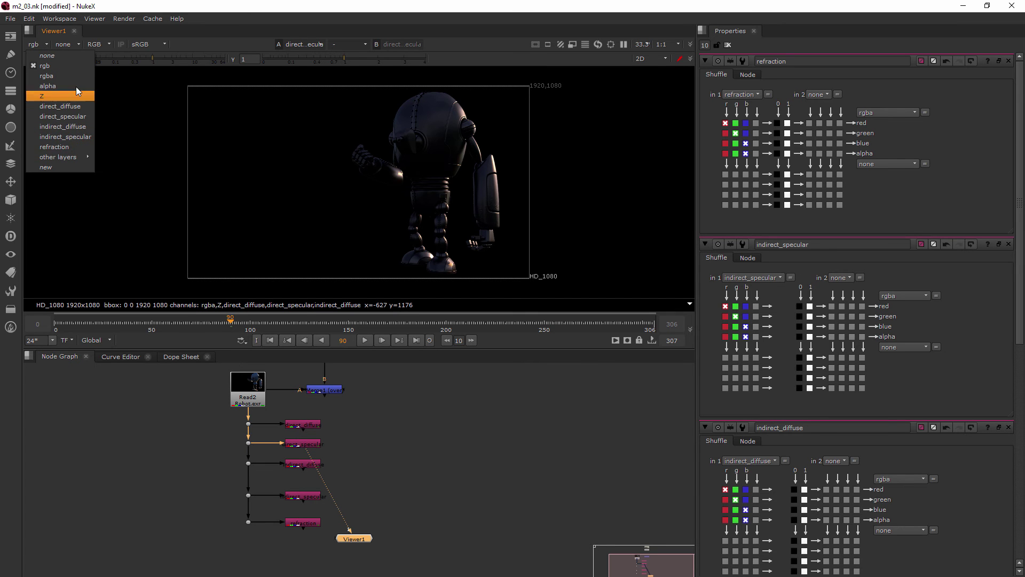
left_click(539, 450)
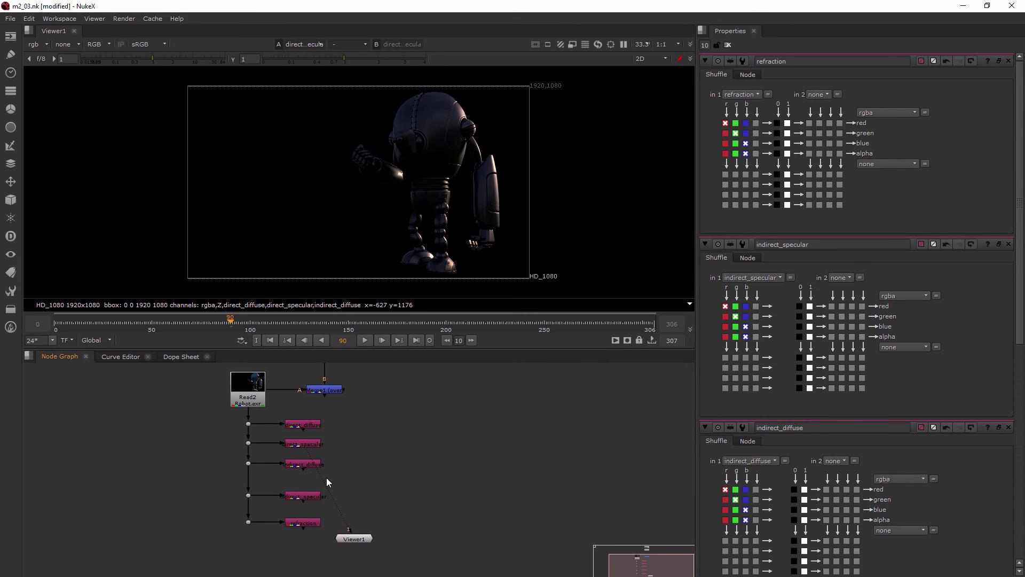
Step: Move indirect_specular and refraction up with their dots to even out the column's spacing, and close all open node properties
left_click_drag(226, 486, 306, 488)
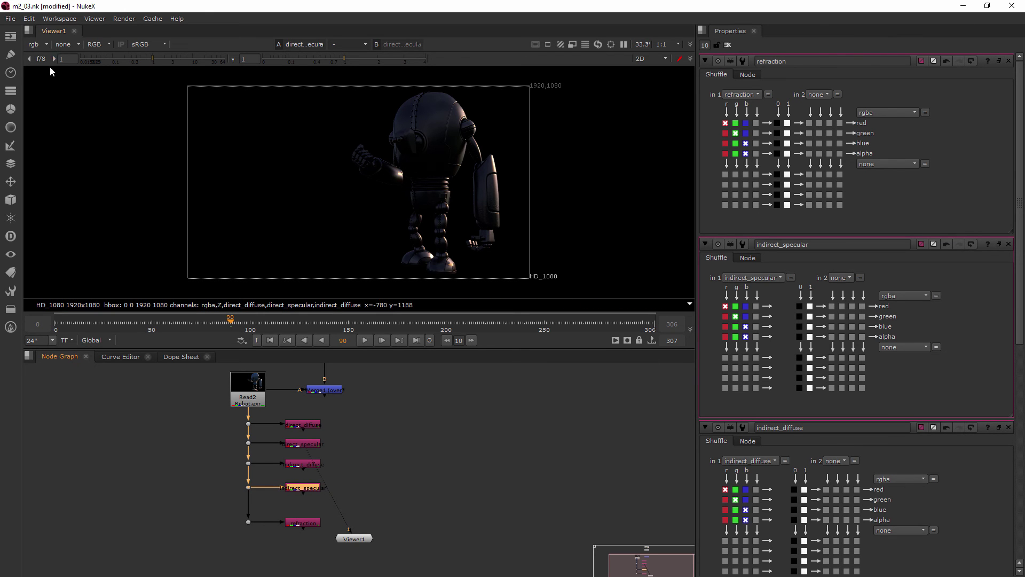
left_click_drag(227, 504, 306, 485)
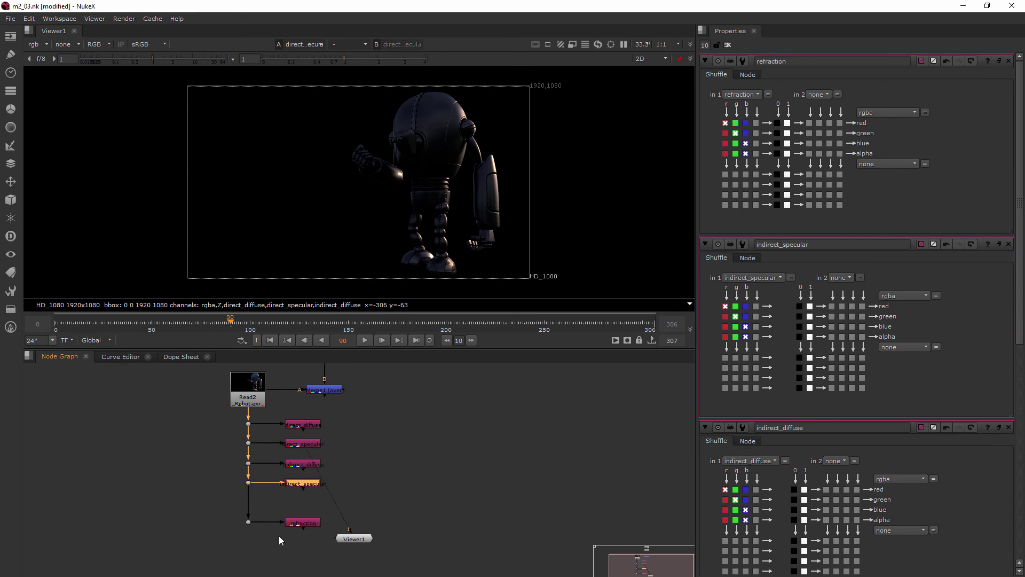
left_click_drag(225, 511, 310, 506)
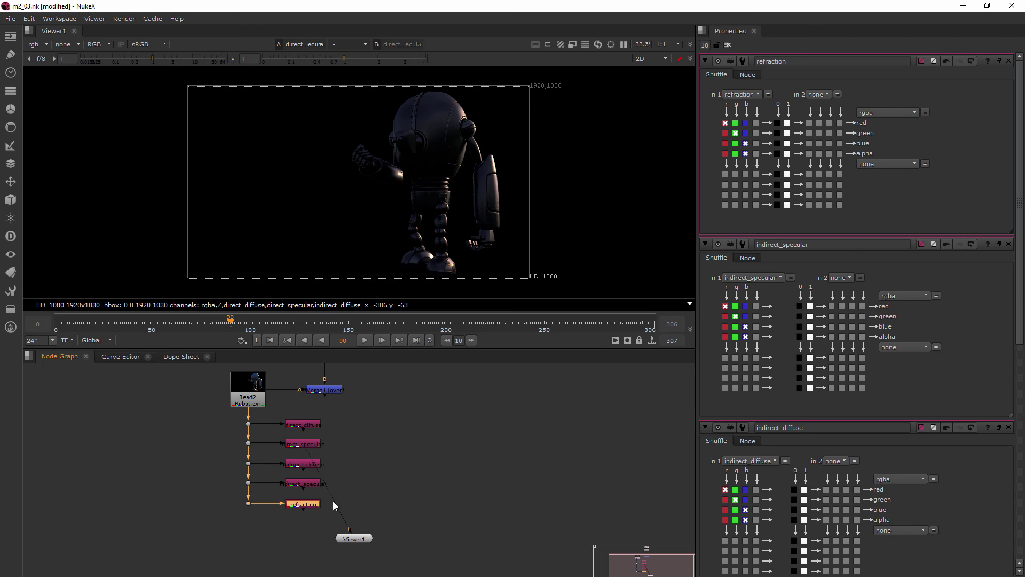
left_click(361, 452)
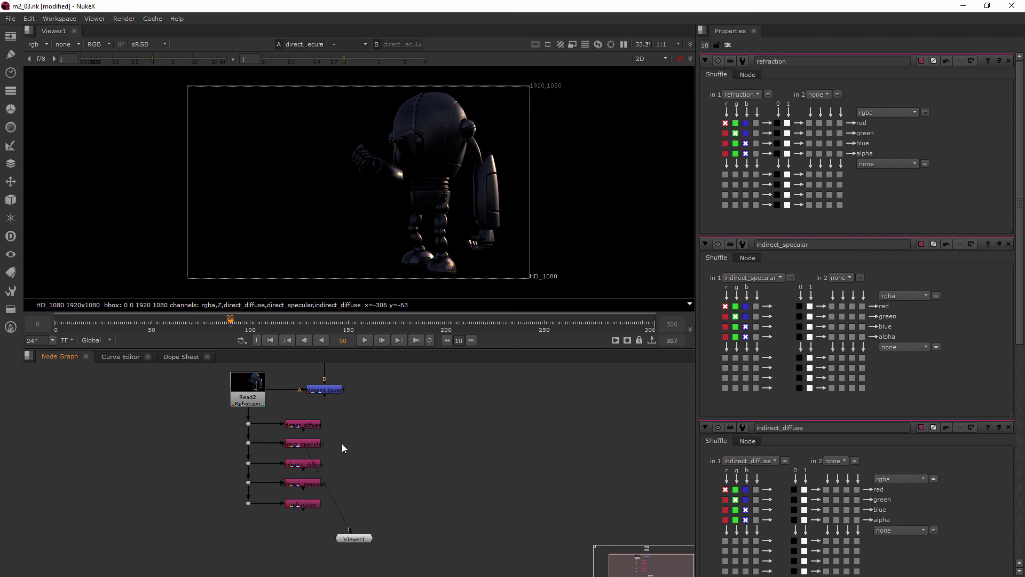
left_click(728, 44)
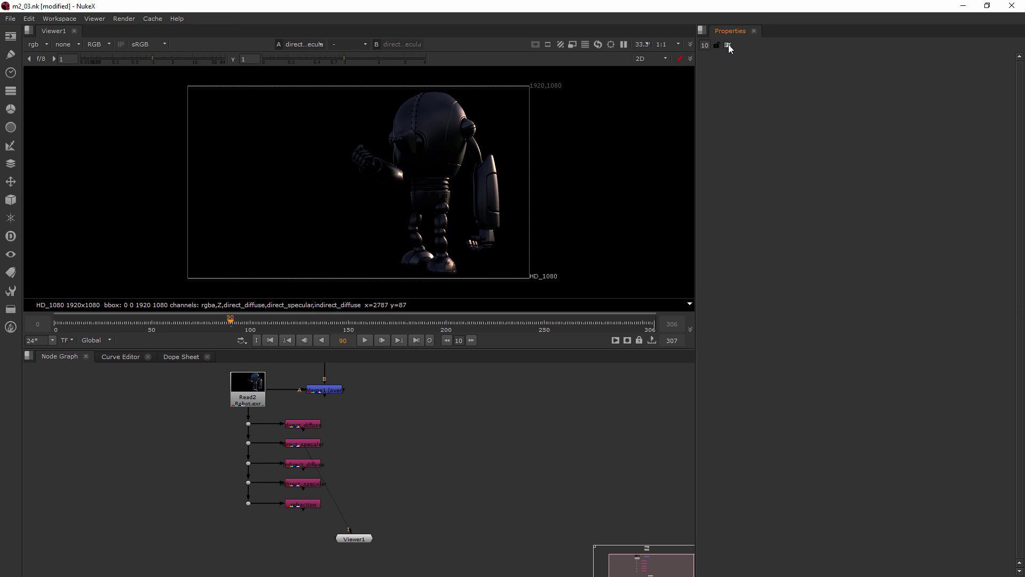